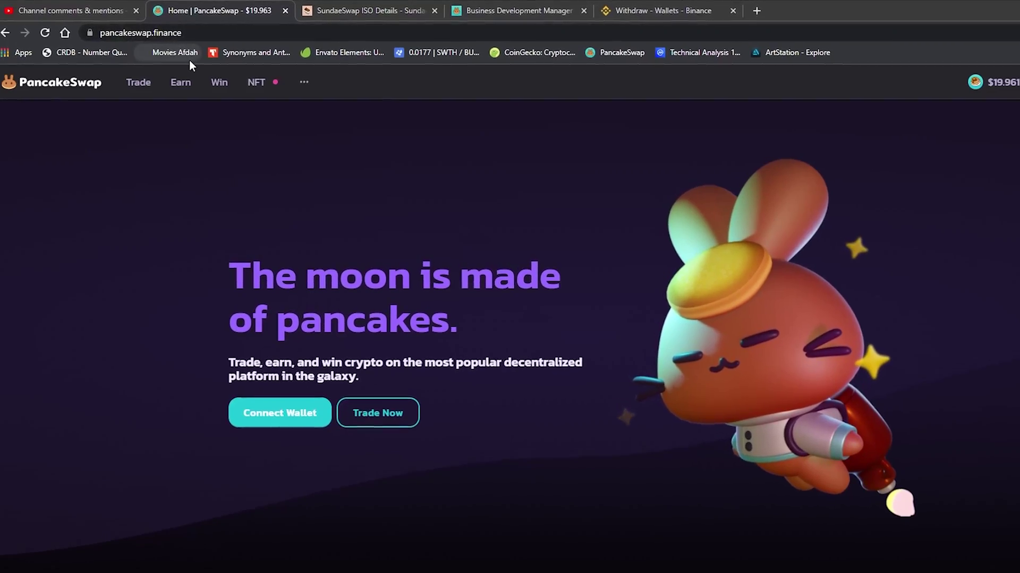
# Connect MetaMask to PancakeSwap, then disconnect it from the account menu
pyautogui.click(181, 30)
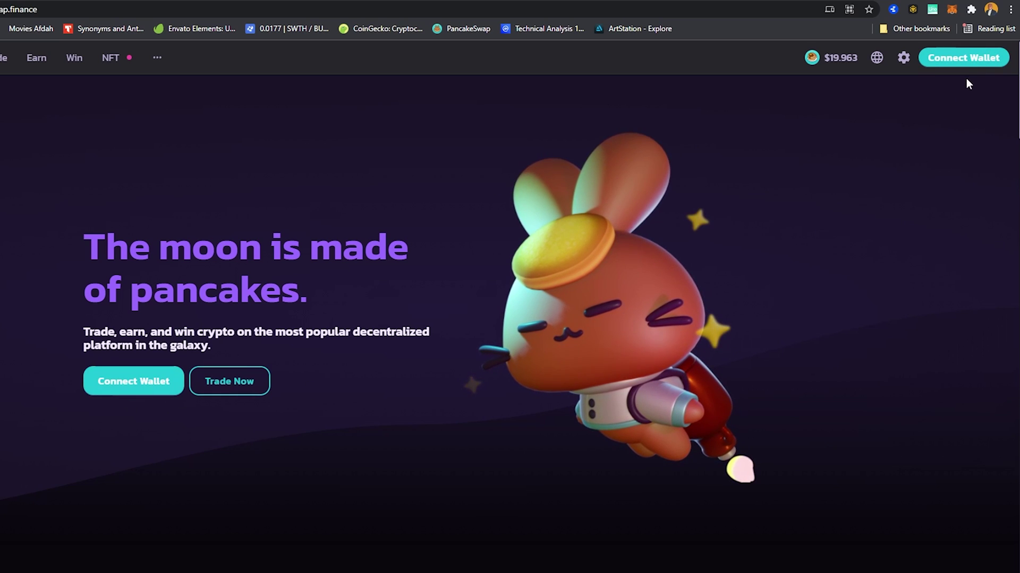
pyautogui.click(967, 59)
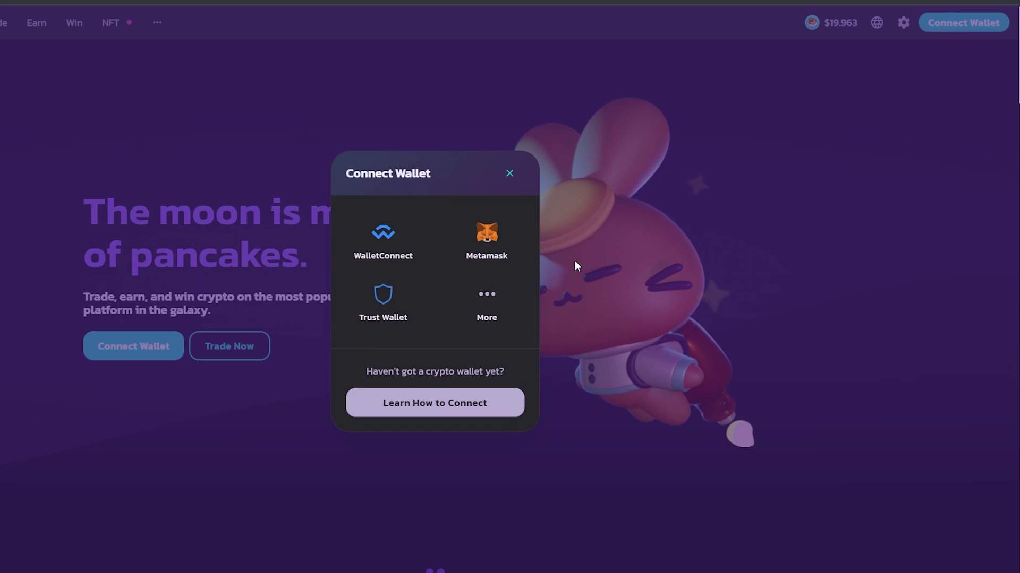
pyautogui.click(493, 245)
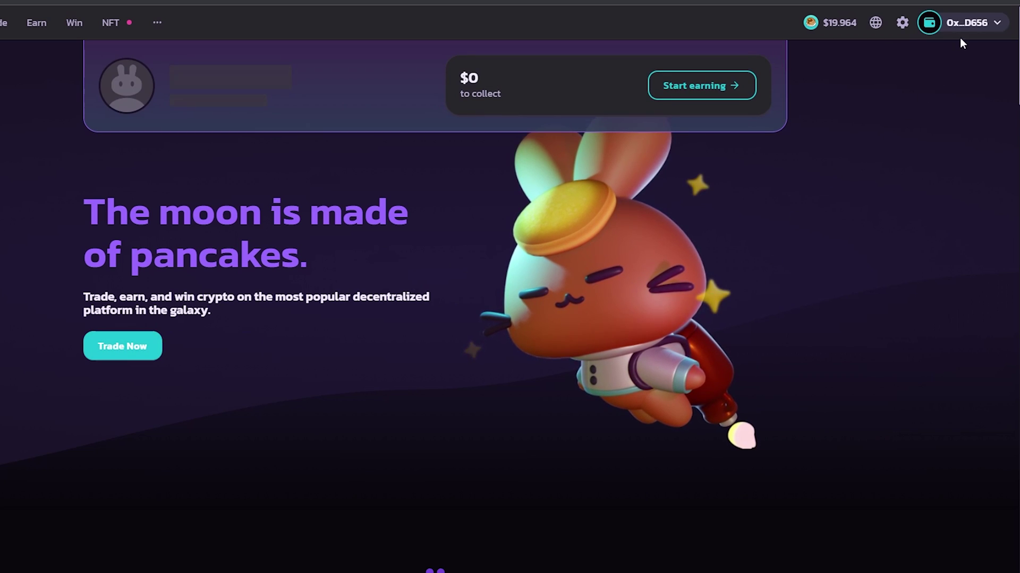
pyautogui.moveTo(980, 23)
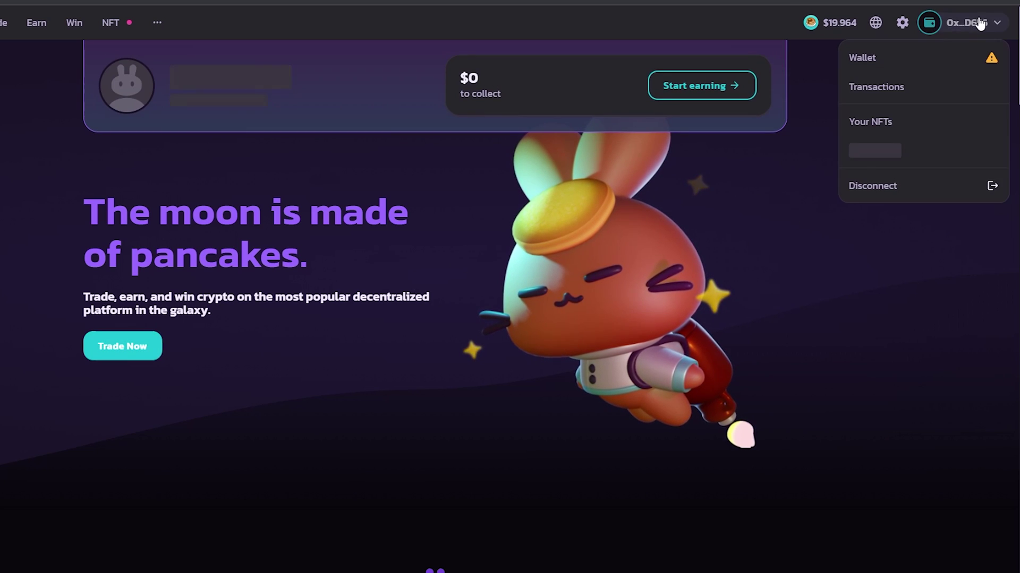
pyautogui.click(892, 185)
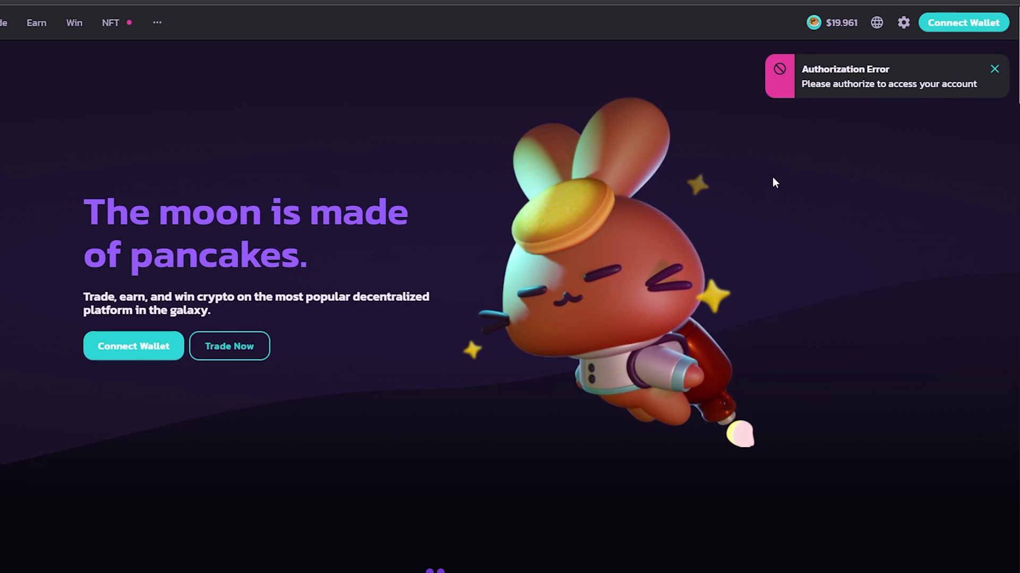
# Connect the phone's Trust Wallet through WalletConnect and open the connected account's menu
pyautogui.click(963, 22)
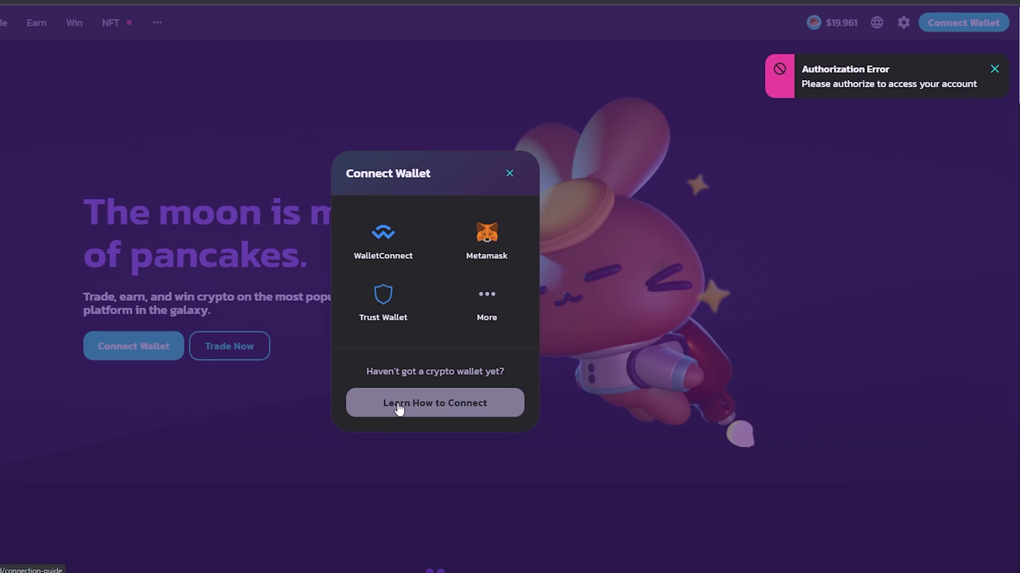
pyautogui.click(387, 258)
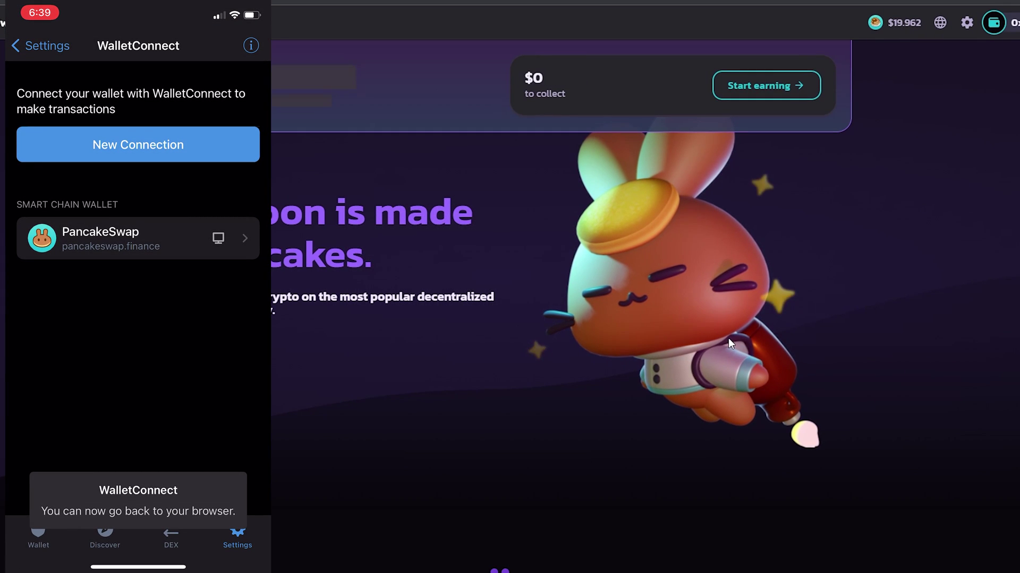
pyautogui.scroll(-8, 728, 337)
pyautogui.scroll(4, 896, 289)
pyautogui.scroll(3, 903, 239)
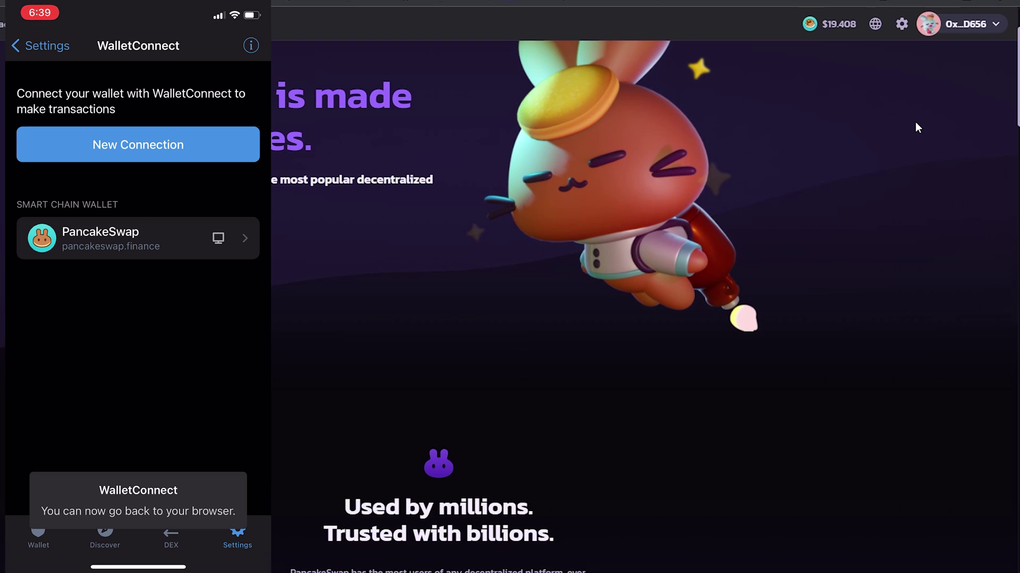
pyautogui.click(979, 30)
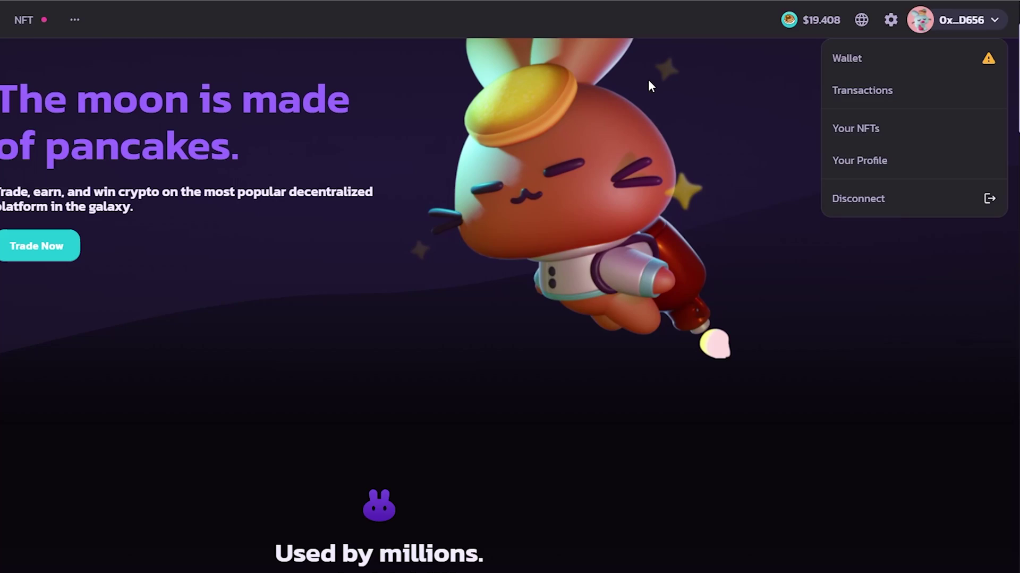
# Open the Pancake Bunnies collection from NFT Collections and show its listed items
pyautogui.moveTo(55, 22)
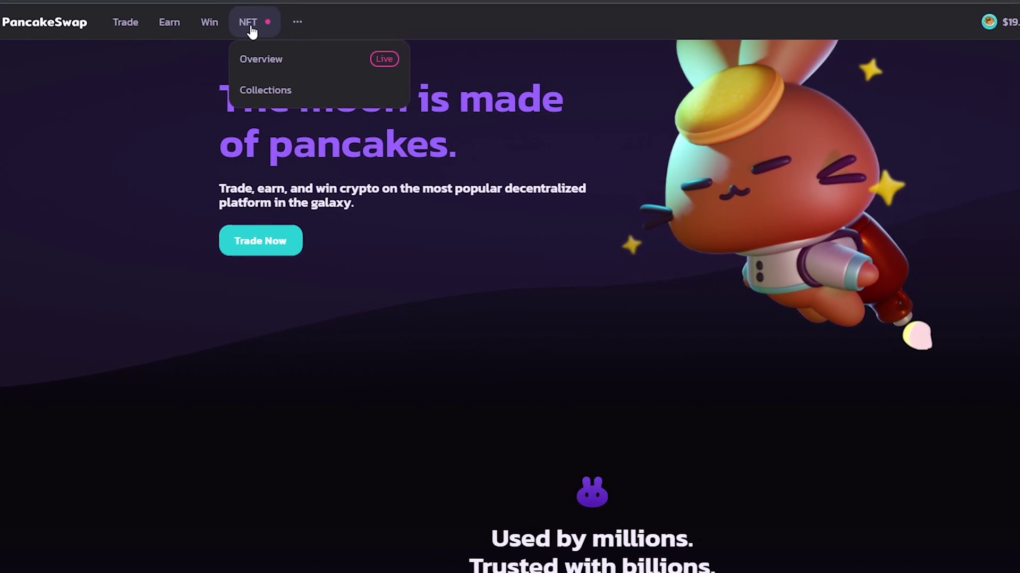
pyautogui.click(255, 91)
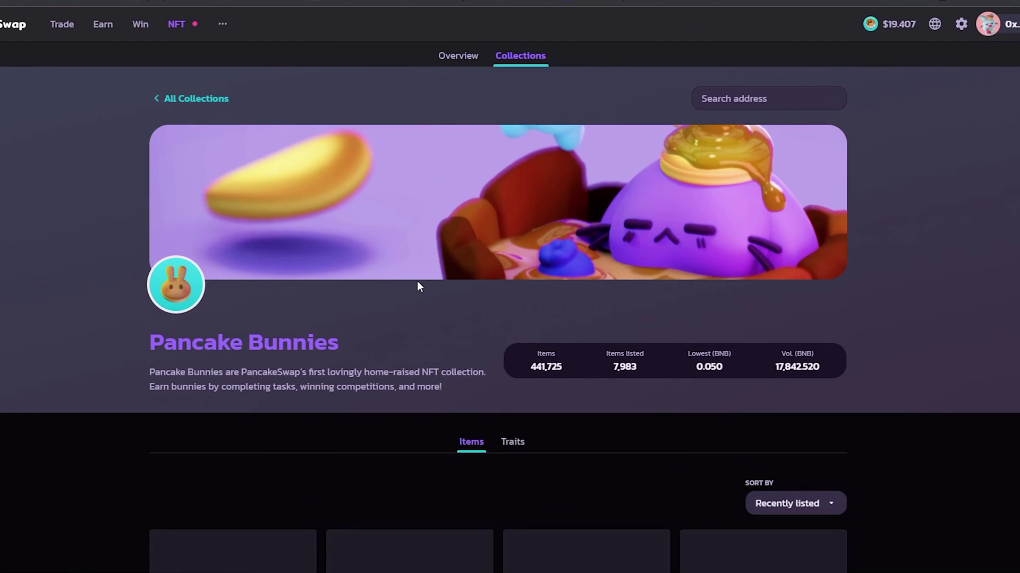
pyautogui.scroll(-9, 489, 325)
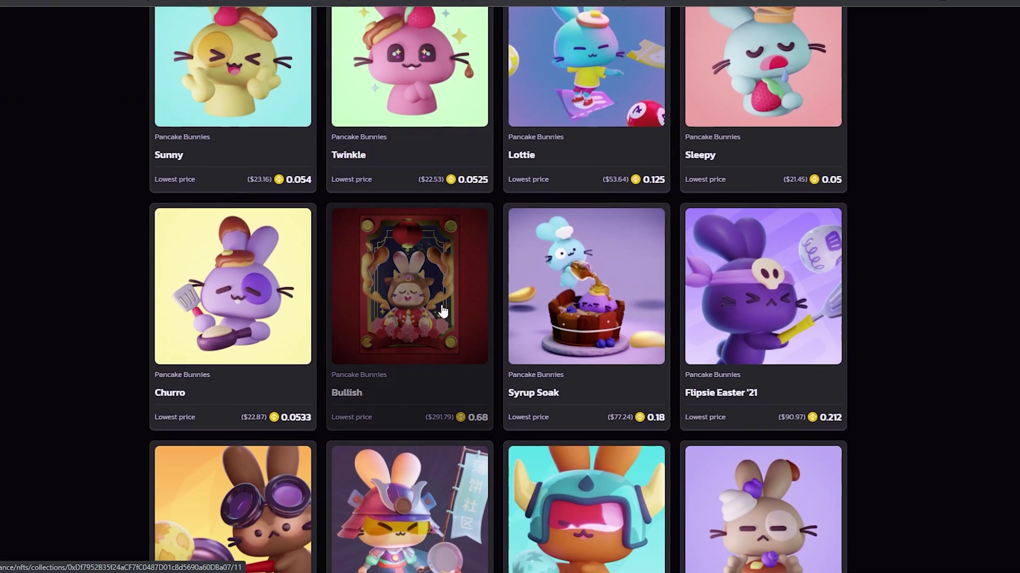
pyautogui.scroll(-5, 539, 286)
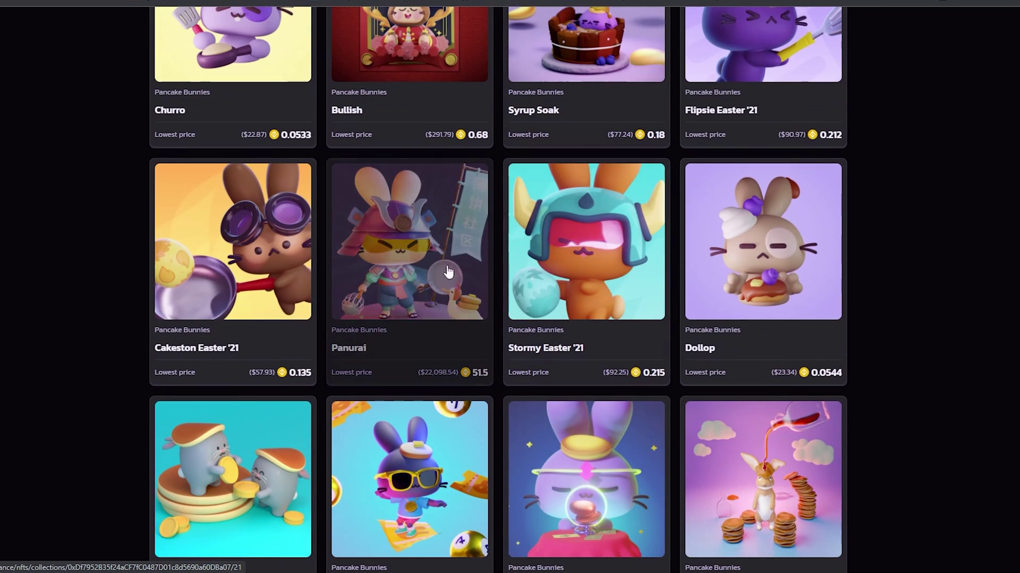
pyautogui.scroll(-5, 466, 335)
pyautogui.scroll(15, 501, 332)
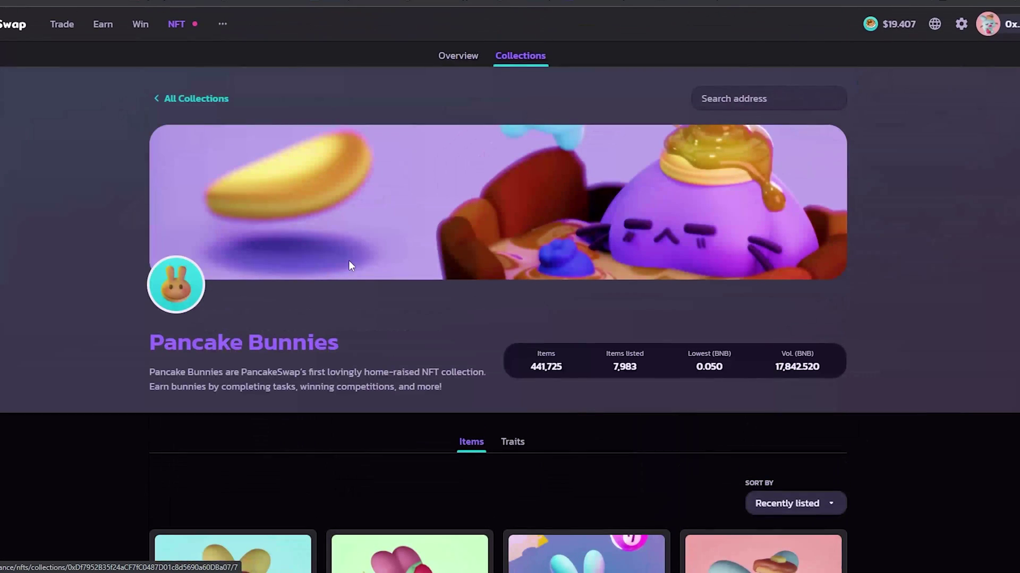
pyautogui.moveTo(148, 350); pyautogui.dragTo(332, 351)
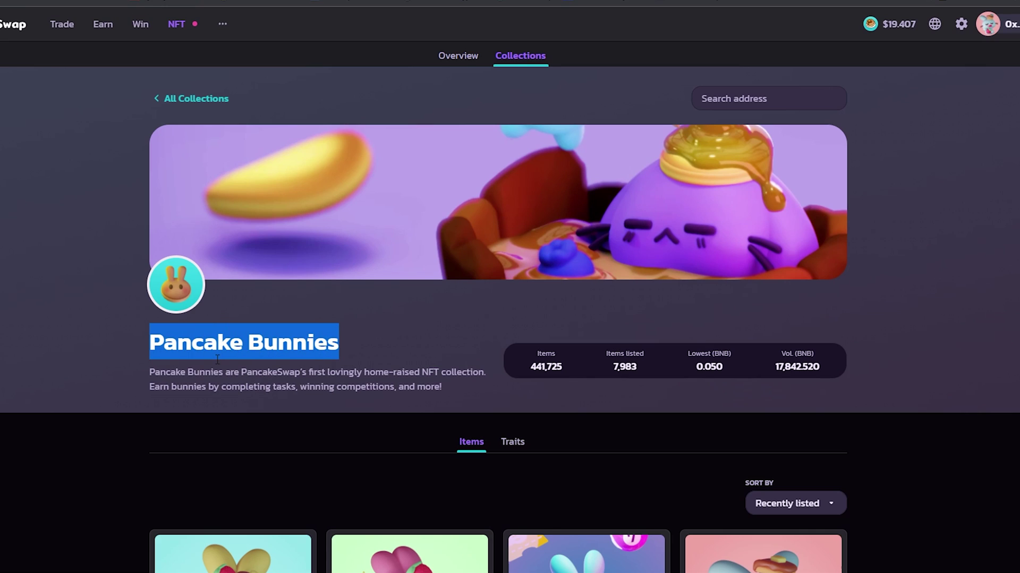
pyautogui.click(476, 451)
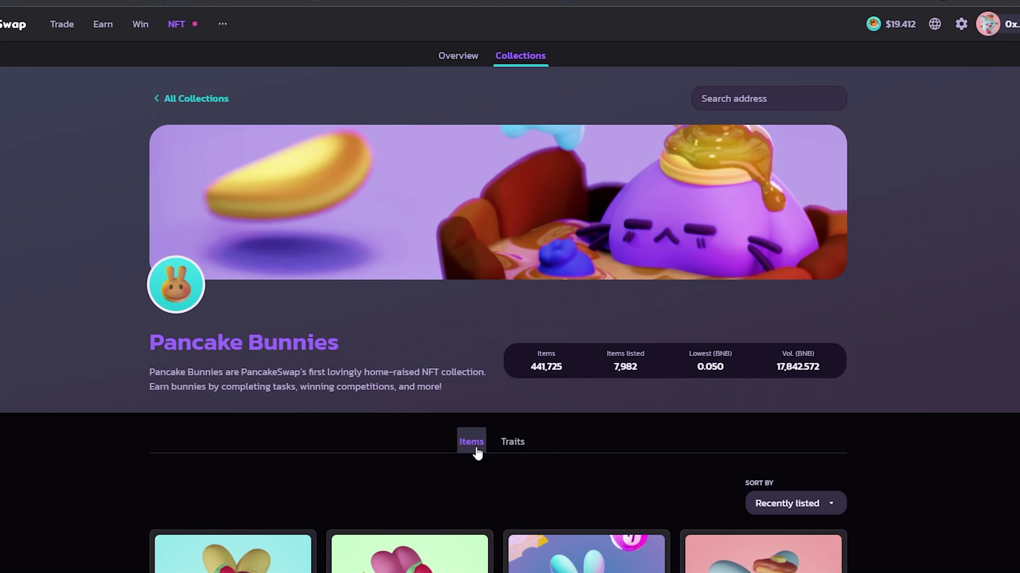
pyautogui.scroll(-5, 500, 371)
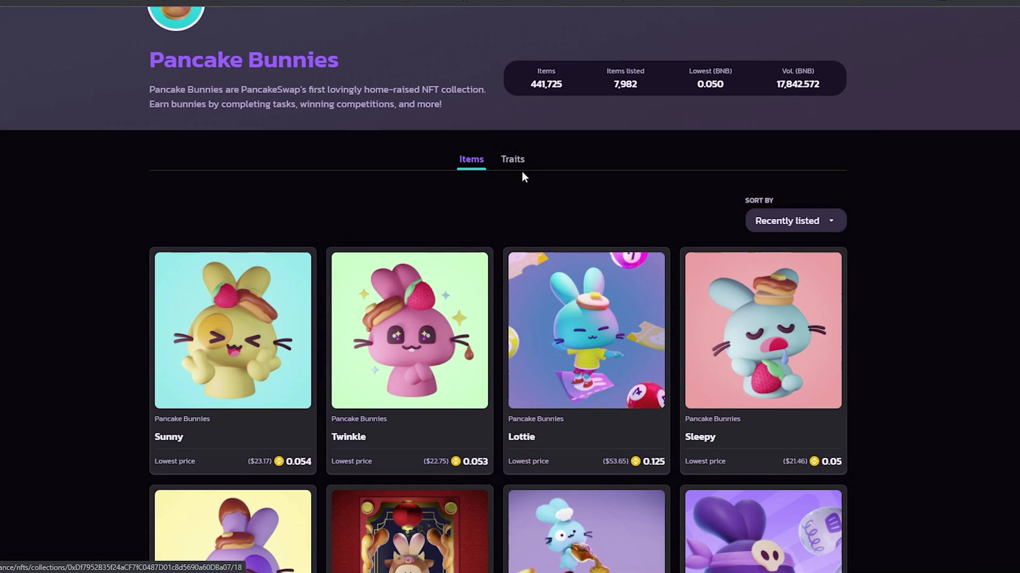
# Sort the Pancake Bunnies traits rarest first, bringing Baller at 0.01% to the top
pyautogui.click(515, 162)
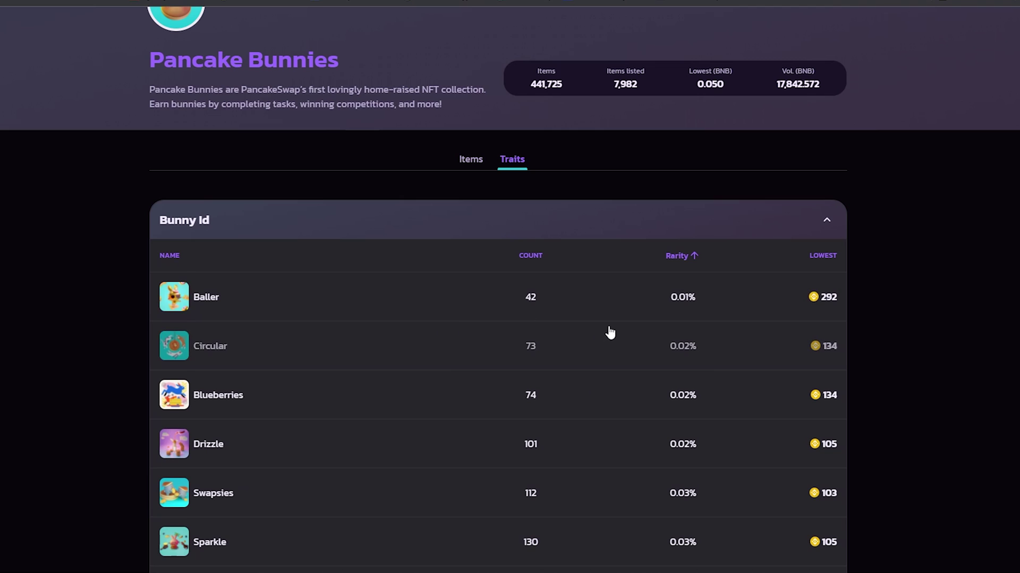
pyautogui.scroll(-20, 477, 385)
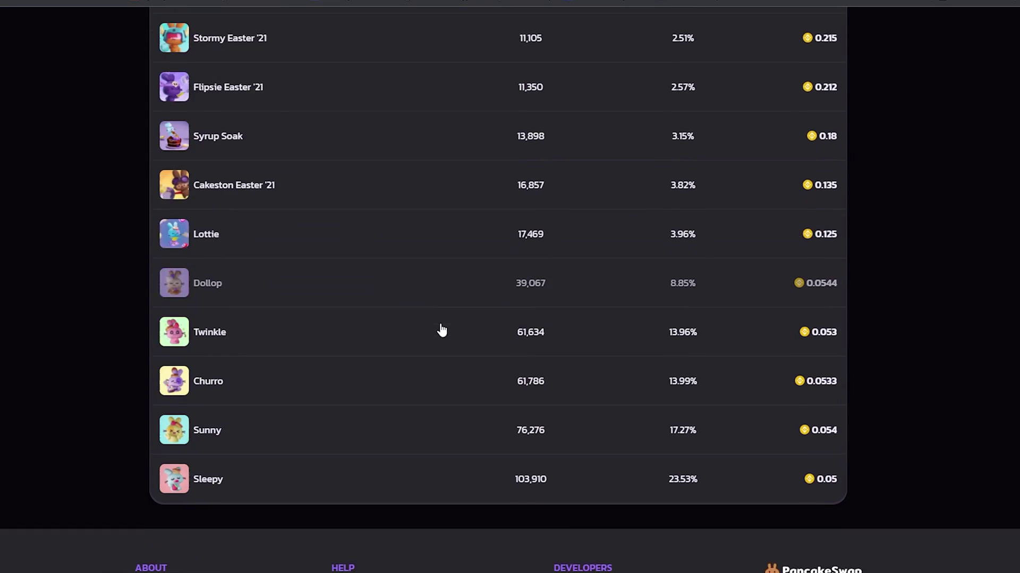
pyautogui.scroll(10, 447, 274)
pyautogui.scroll(10, 447, 274)
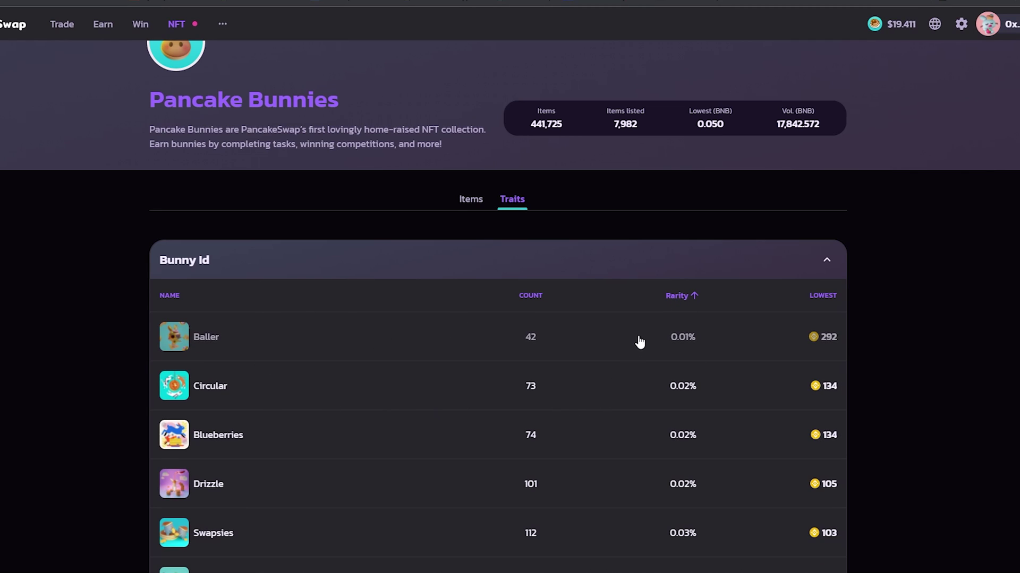
pyautogui.click(685, 300)
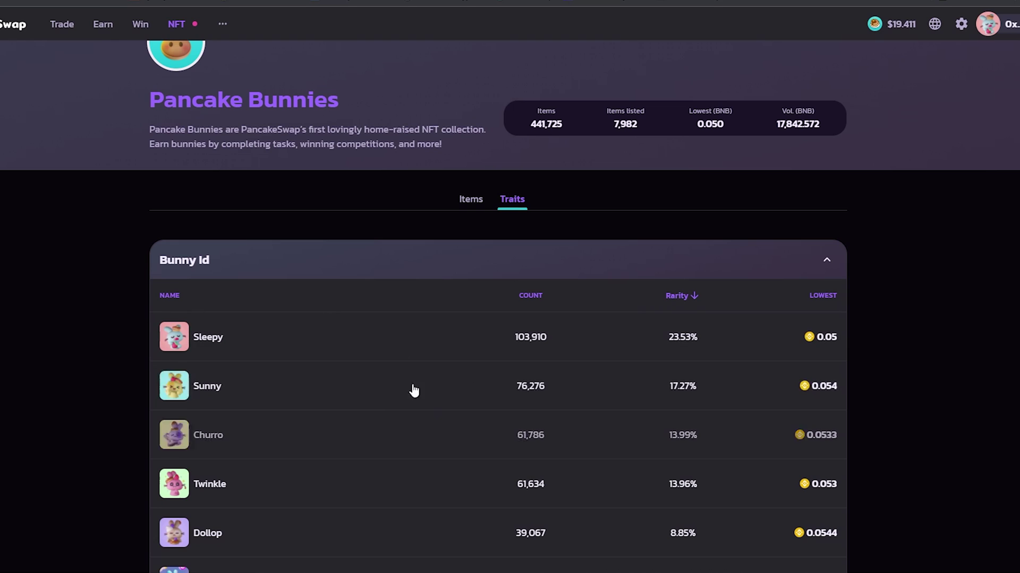
pyautogui.click(692, 298)
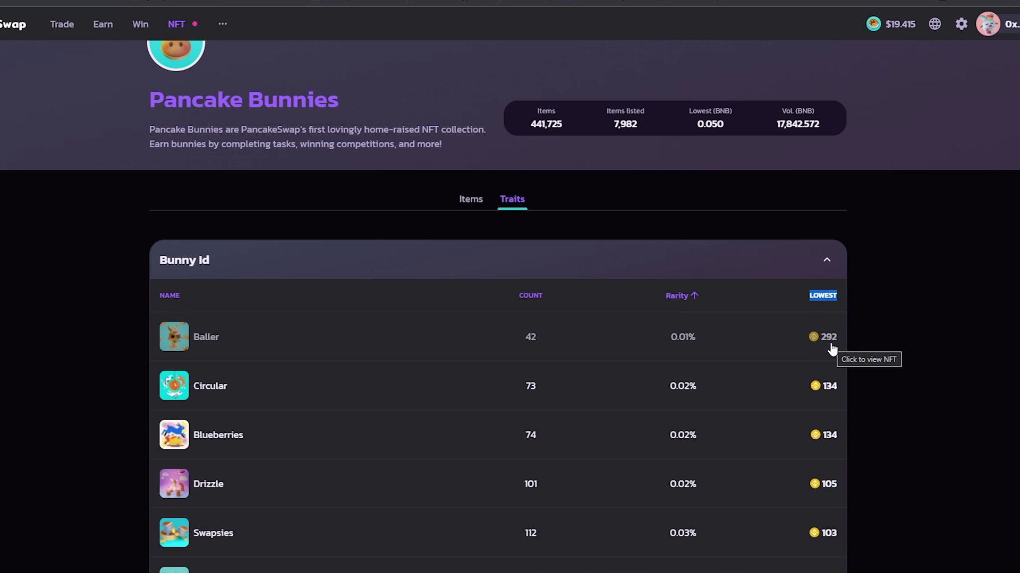
# Open the Baller listing priced at 292 BNB and return to the top of its page
pyautogui.click(676, 335)
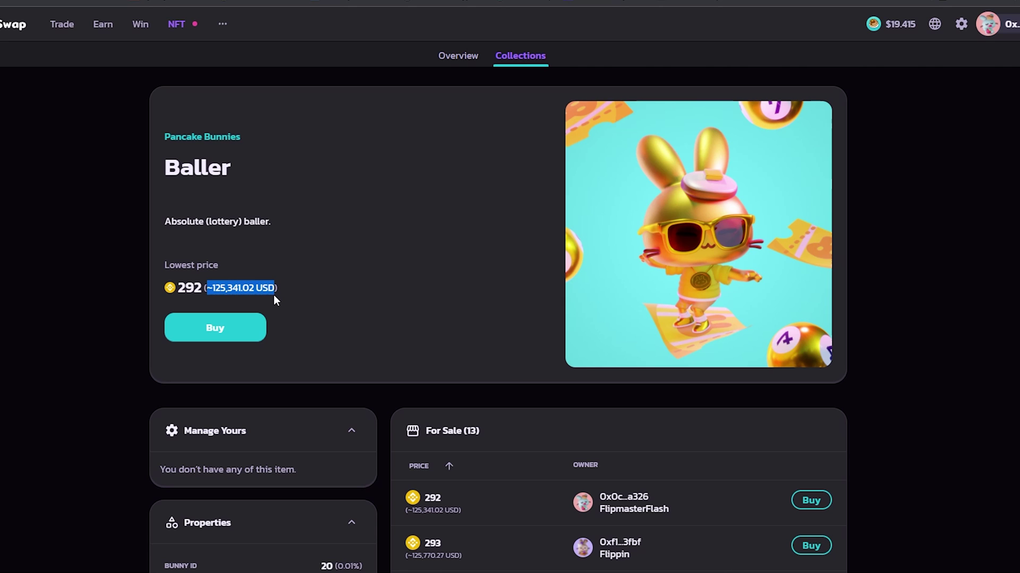
pyautogui.moveTo(672, 286); pyautogui.dragTo(544, 294)
pyautogui.moveTo(692, 259); pyautogui.dragTo(409, 277)
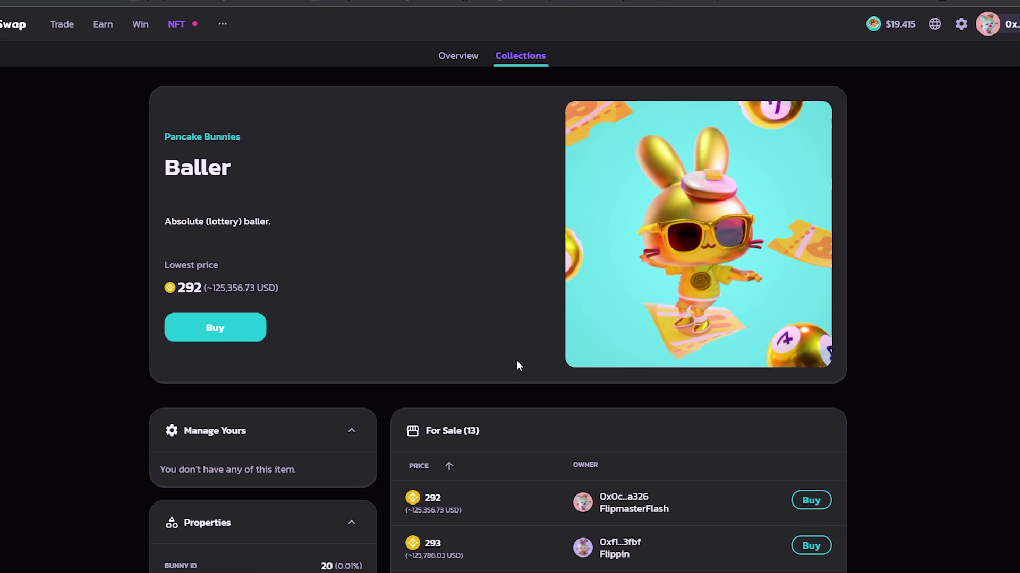
pyautogui.scroll(-10, 516, 361)
pyautogui.scroll(5, 515, 352)
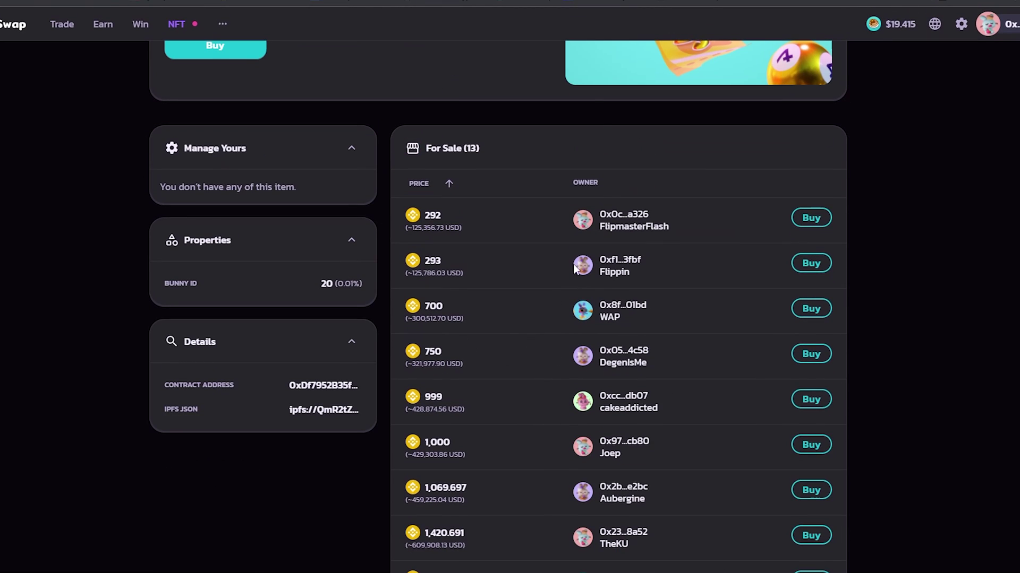
pyautogui.scroll(5, 595, 315)
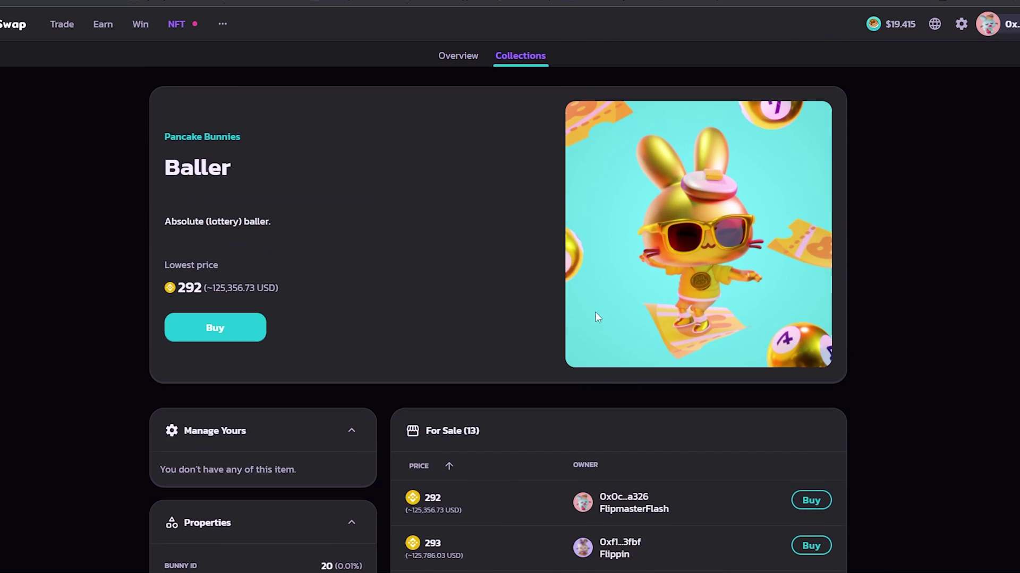
# Begin buying Baller, see the wallet holds 0 BNB, and copy its account address
pyautogui.click(238, 330)
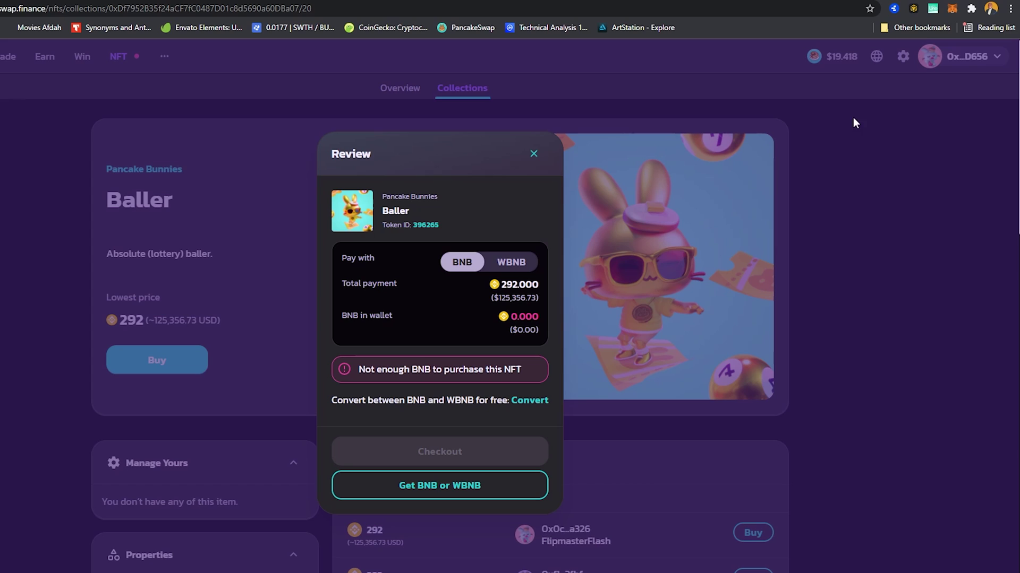
pyautogui.click(953, 10)
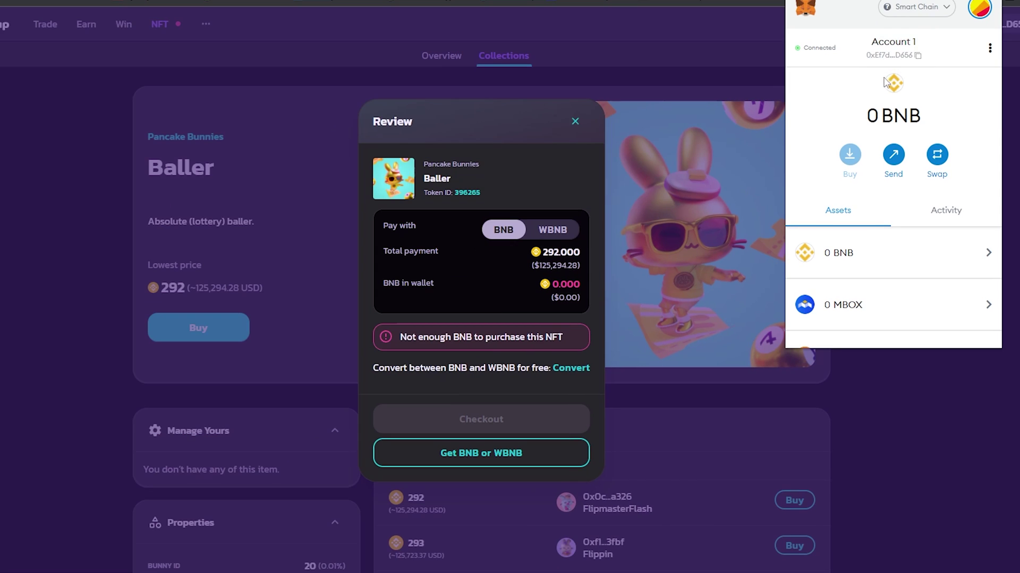
pyautogui.click(893, 50)
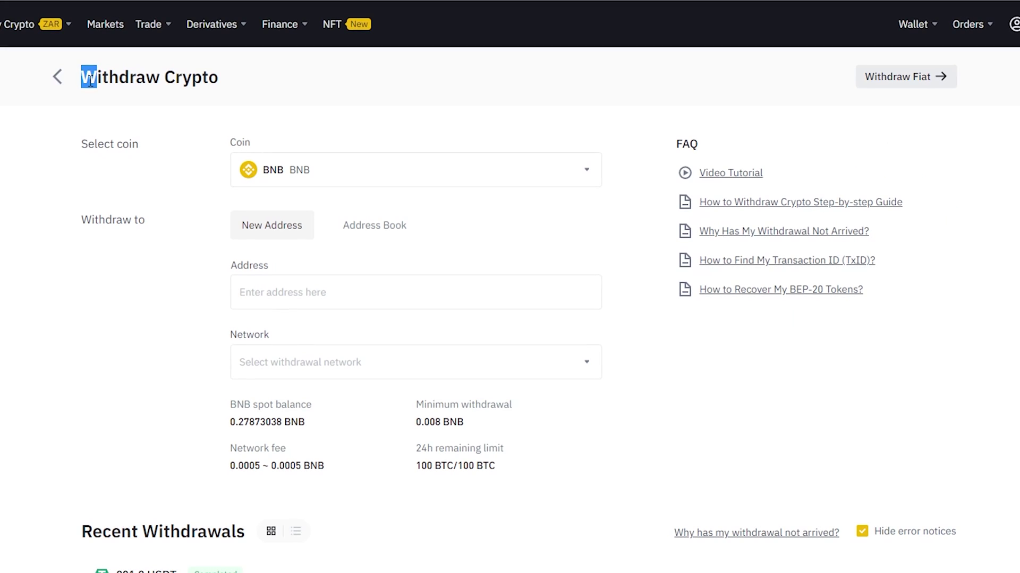
# Paste the wallet address into Binance's BNB withdrawal form, matching the BSC (BEP20) network
pyautogui.moveTo(80, 75); pyautogui.dragTo(233, 95)
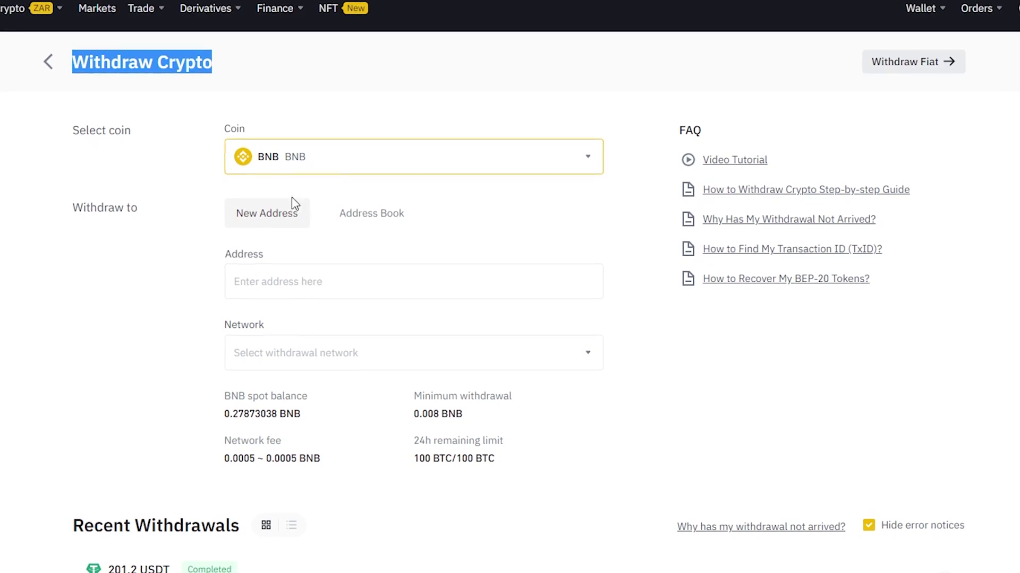
pyautogui.click(288, 276)
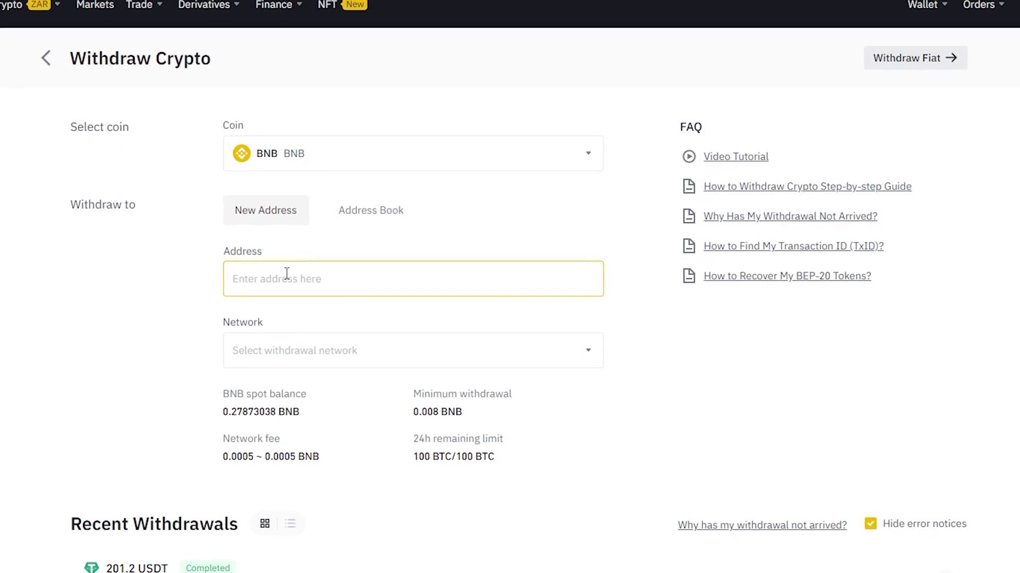
pyautogui.hotkey('ctrl', 'v')
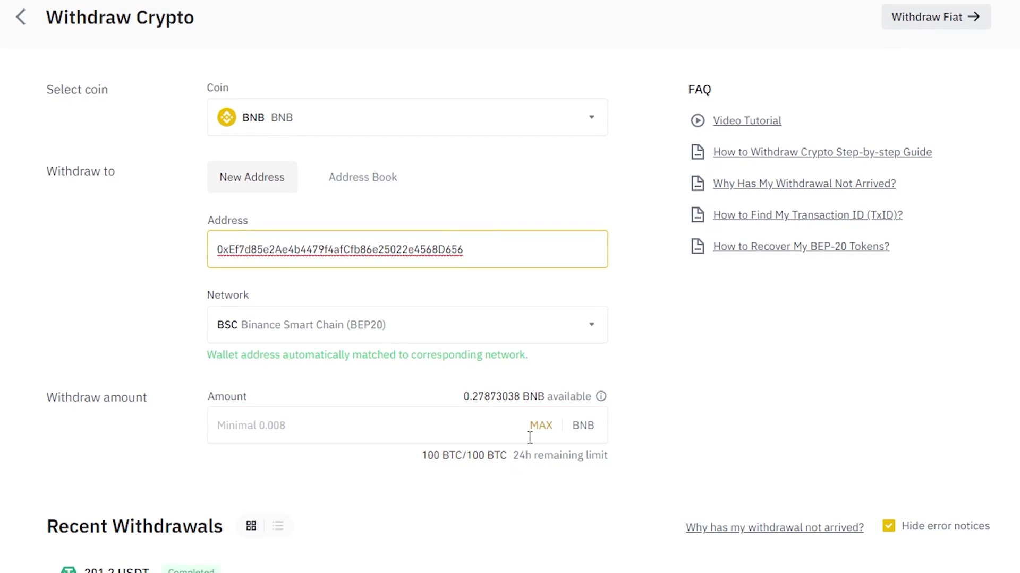
# Withdraw the full 0.27873038 BNB over BSC and request the phone verification code
pyautogui.click(540, 425)
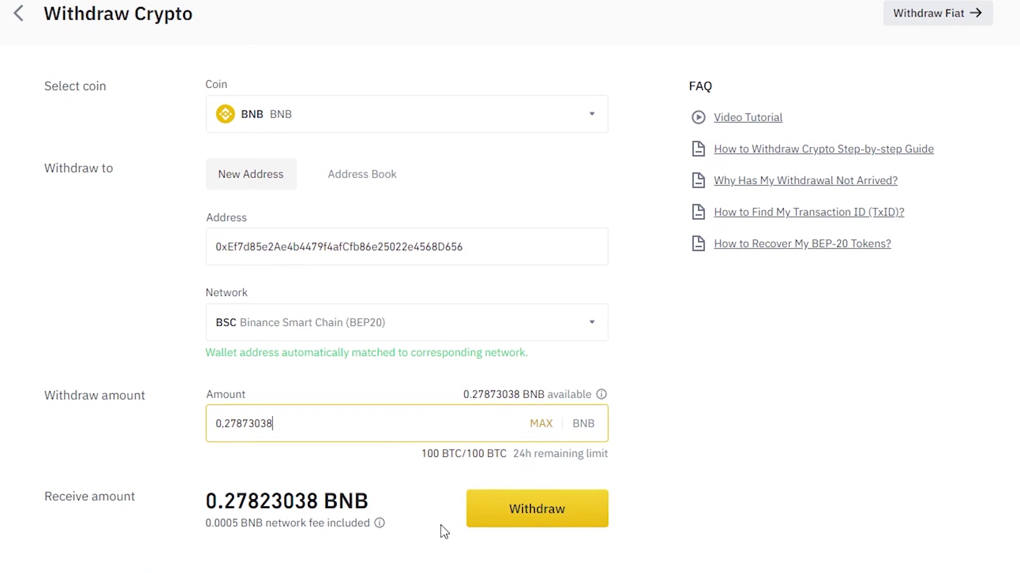
pyautogui.click(526, 520)
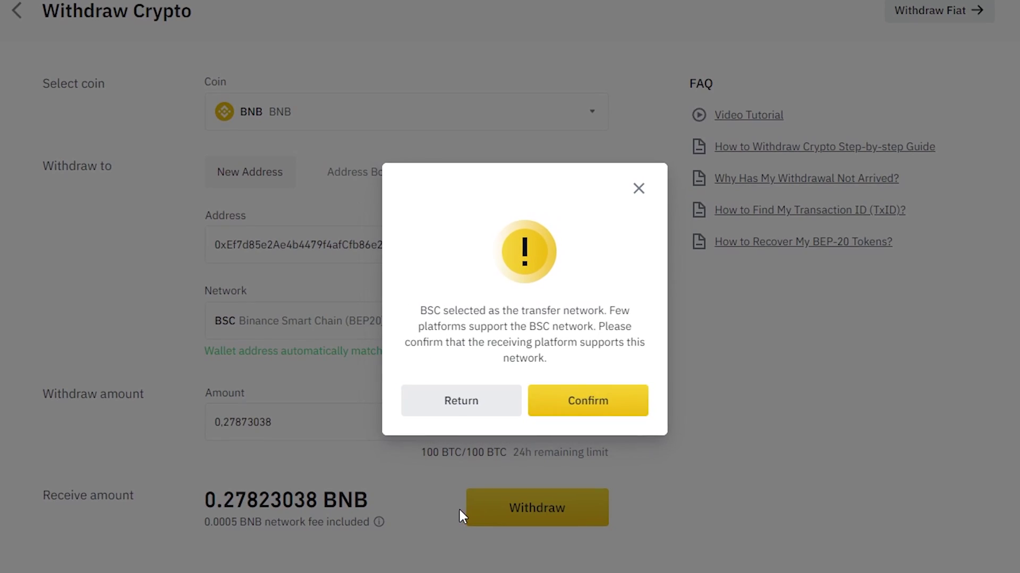
pyautogui.click(591, 409)
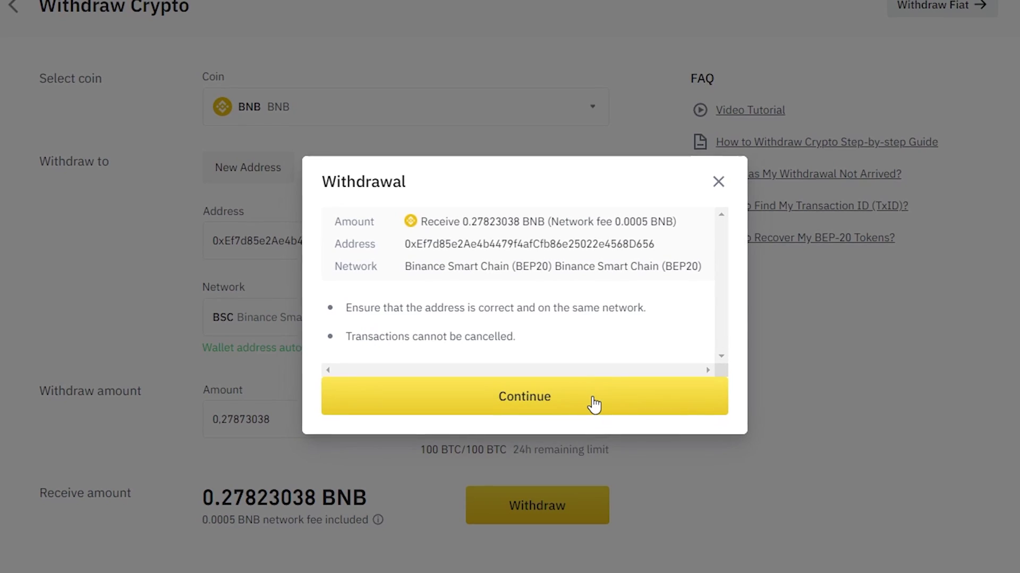
pyautogui.click(594, 405)
pyautogui.click(446, 216)
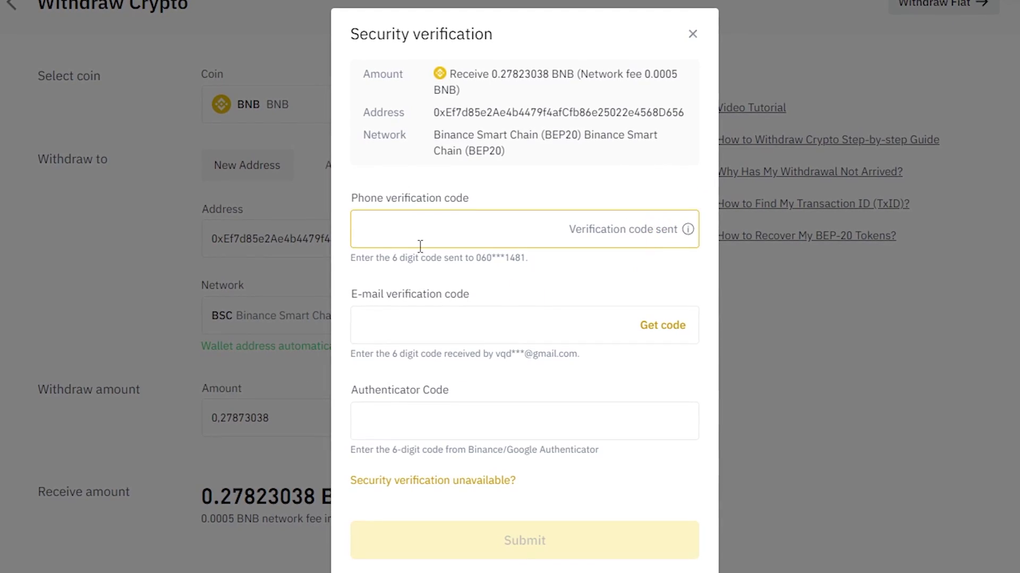
# Enter the e-mail verification code and confirm 0.2782 BNB arrived in the wallet
pyautogui.click(477, 325)
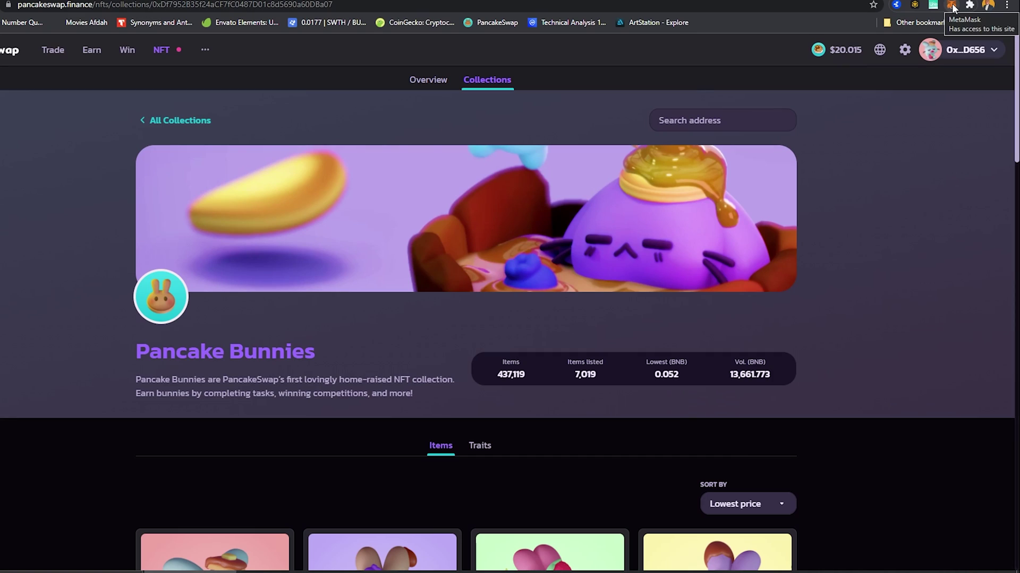
pyautogui.click(951, 6)
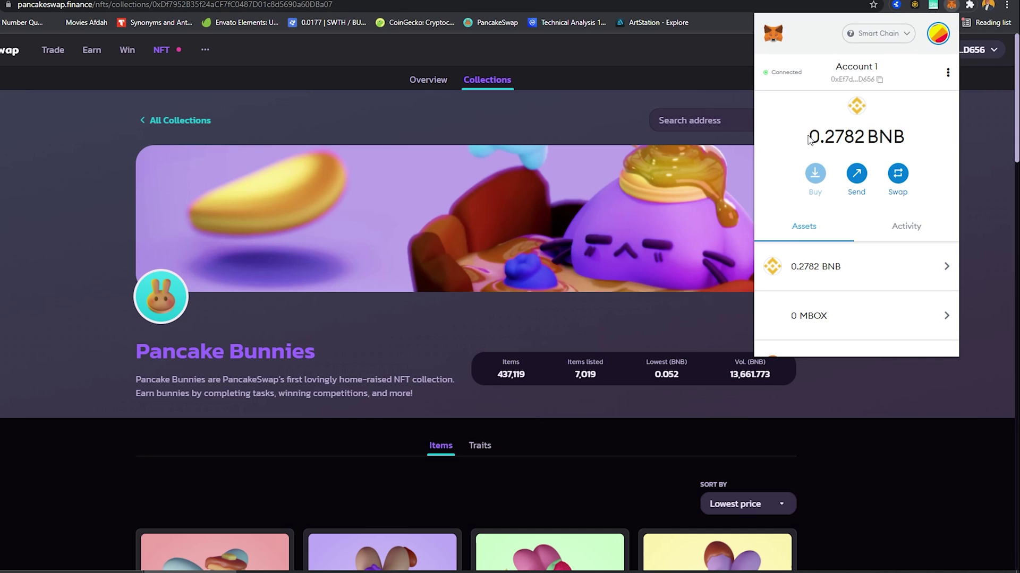
pyautogui.click(865, 399)
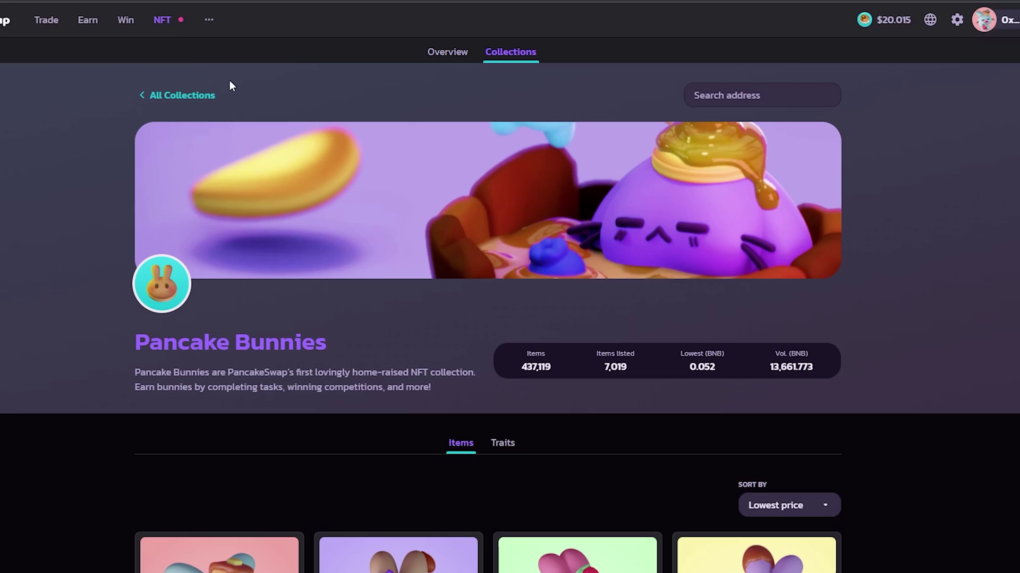
# Reload the Pancake Bunnies collection and sort its items by lowest price
pyautogui.moveTo(162, 53)
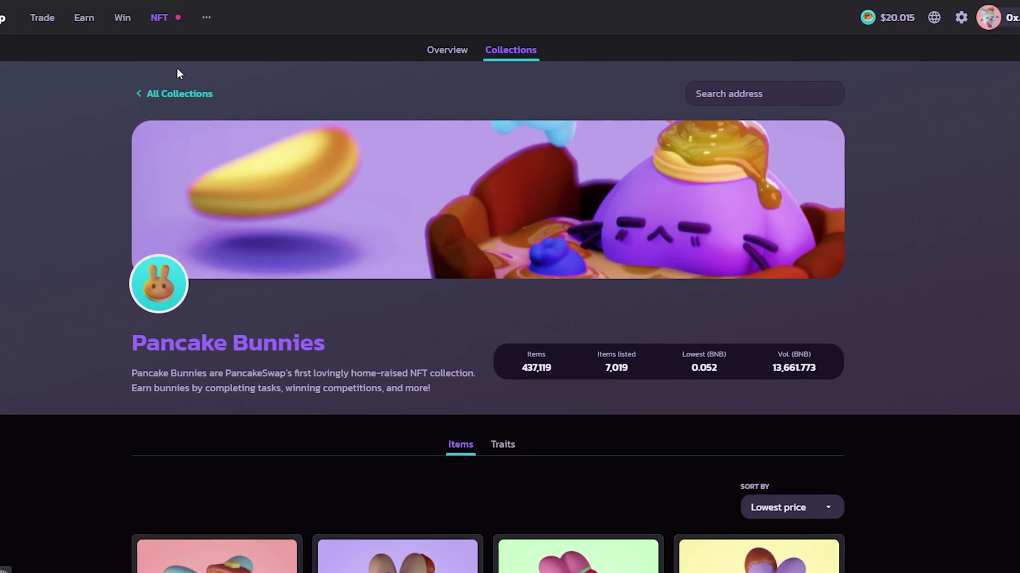
pyautogui.moveTo(172, 24)
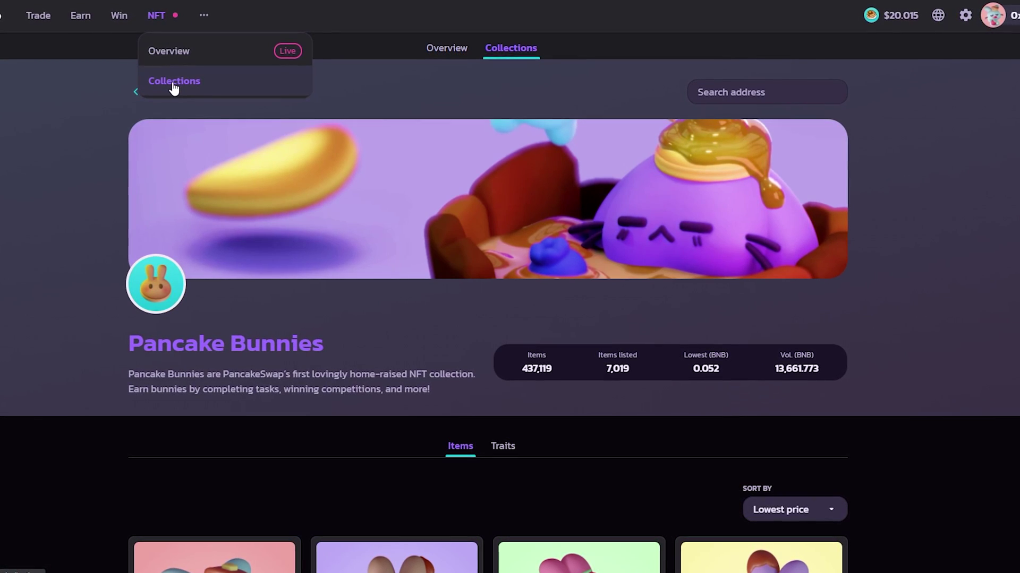
pyautogui.click(172, 81)
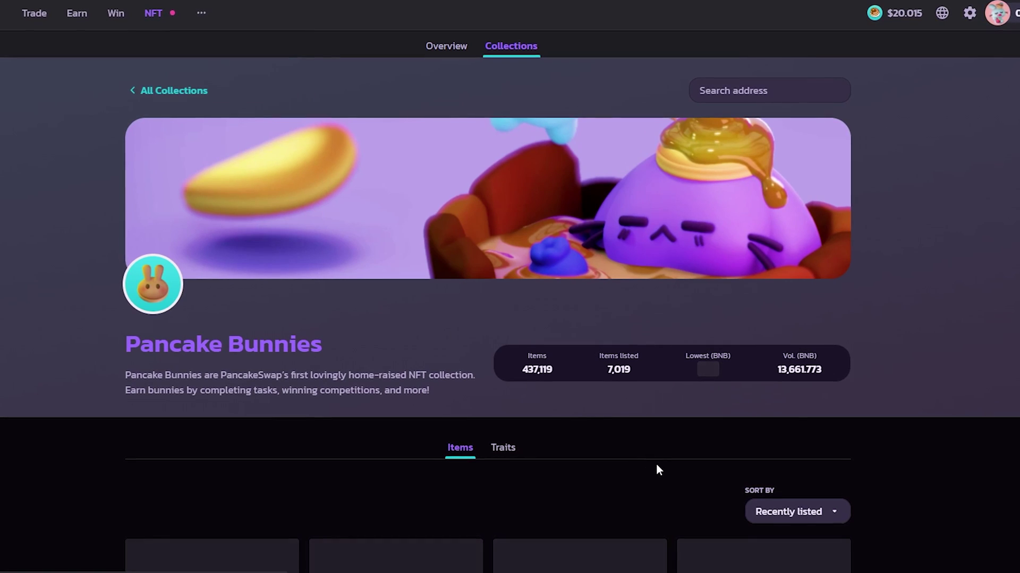
pyautogui.scroll(-5, 535, 459)
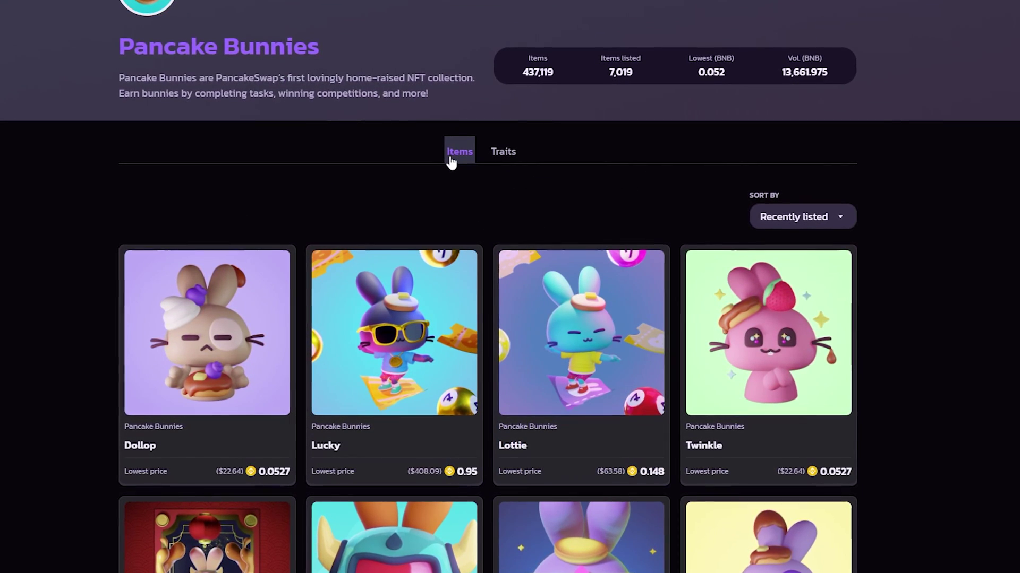
pyautogui.click(841, 220)
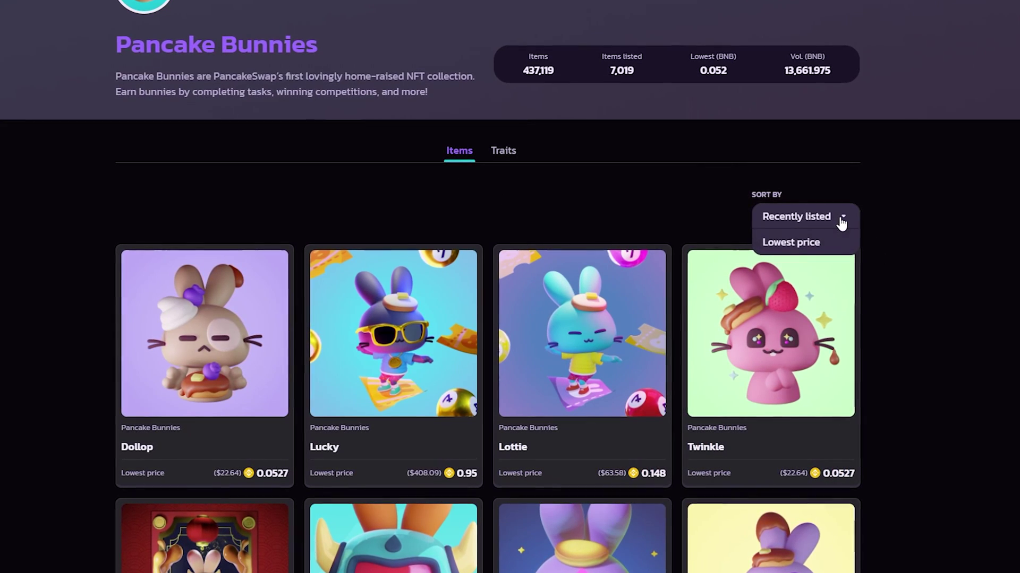
pyautogui.click(799, 242)
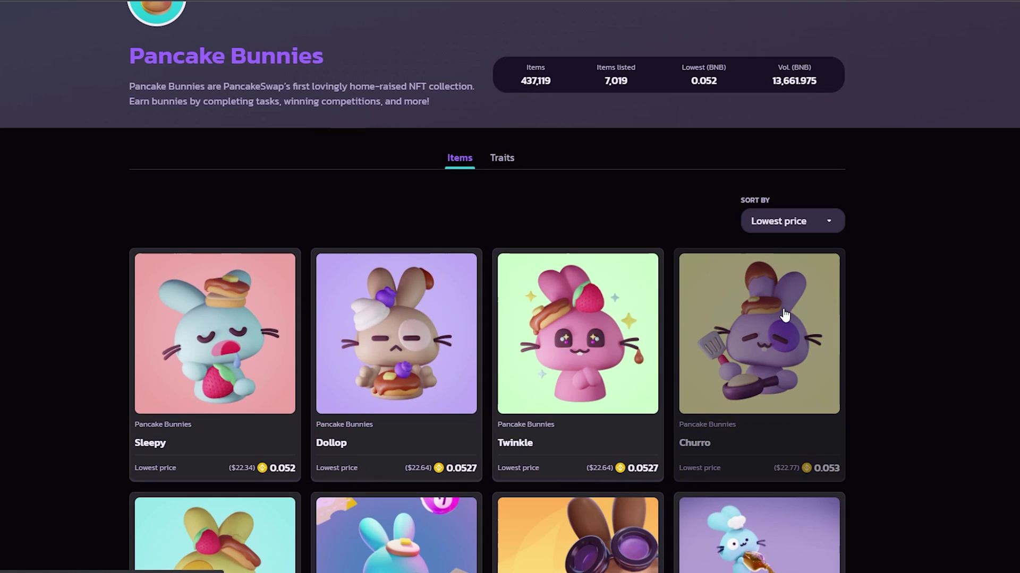
pyautogui.scroll(5, 590, 228)
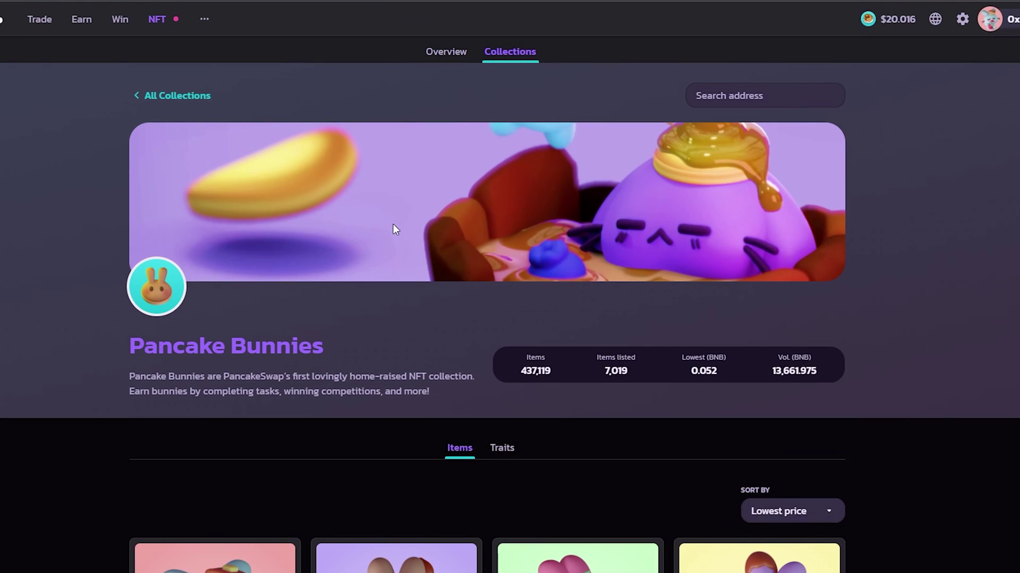
pyautogui.scroll(-10, 537, 380)
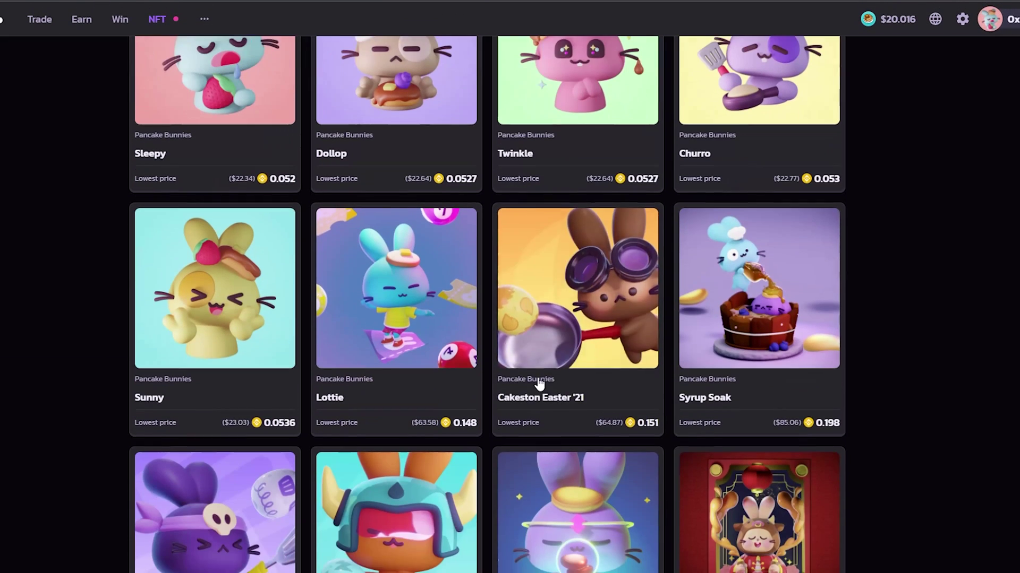
pyautogui.scroll(5, 626, 300)
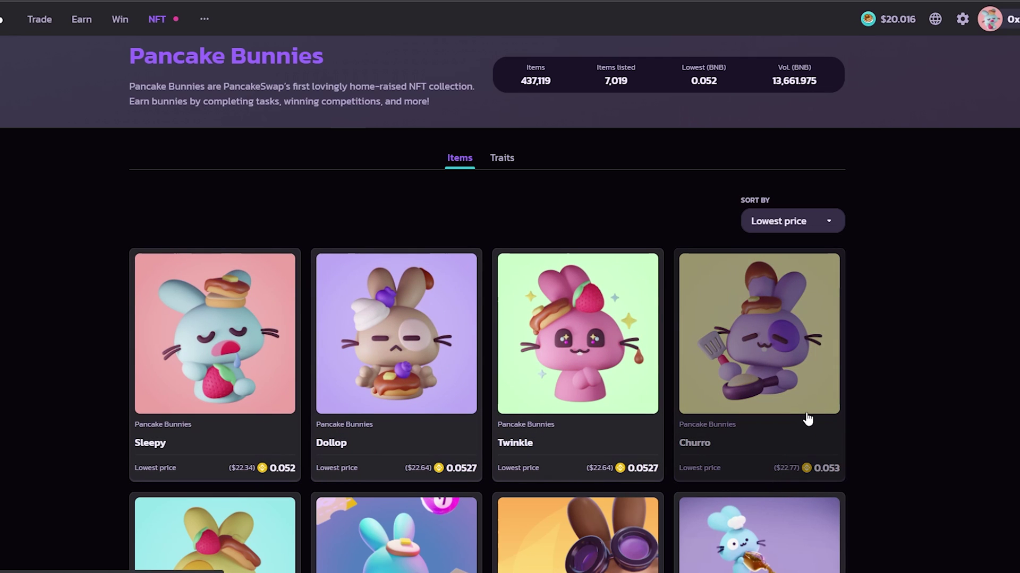
pyautogui.scroll(-5, 749, 389)
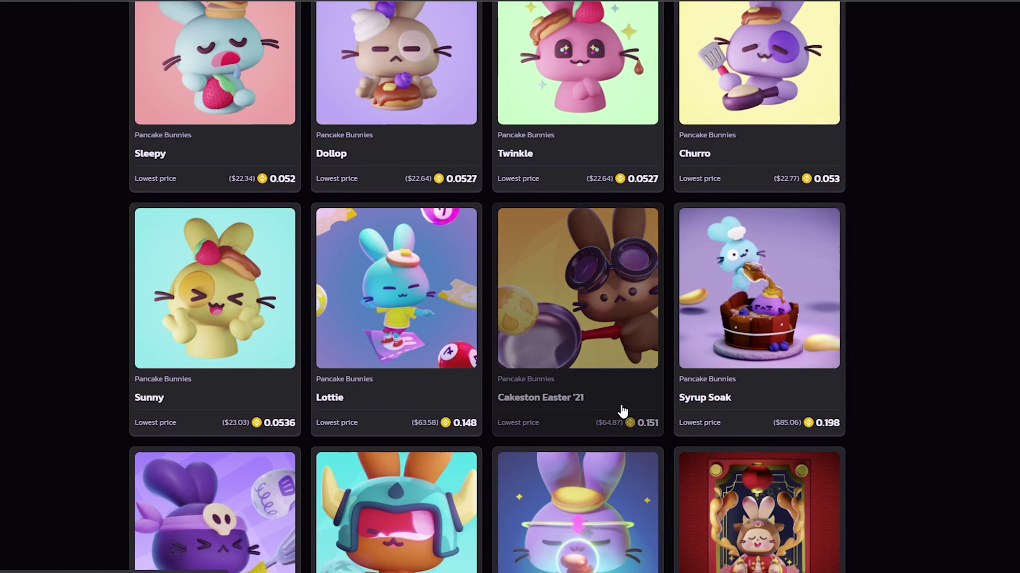
pyautogui.scroll(5, 623, 369)
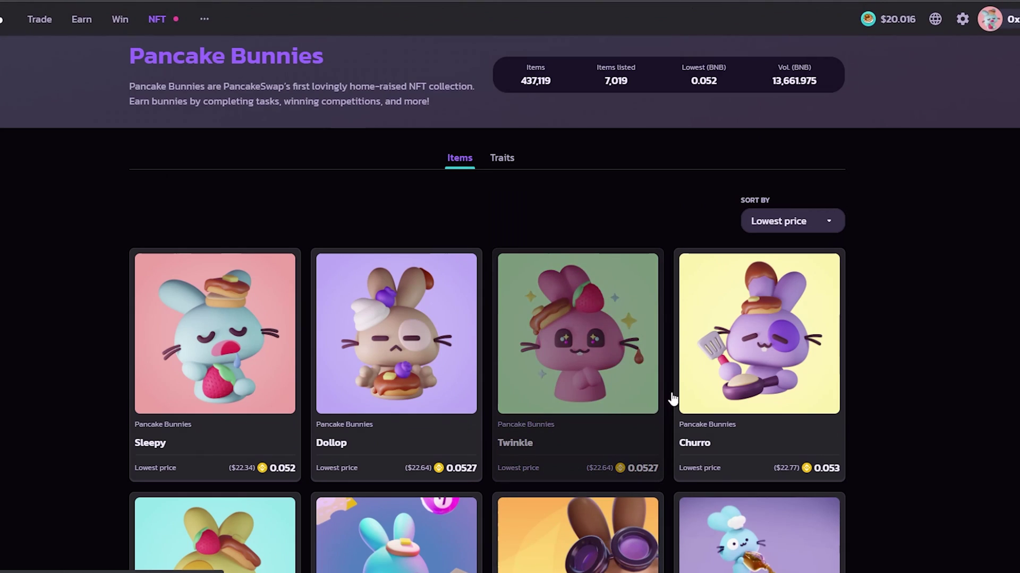
pyautogui.click(751, 341)
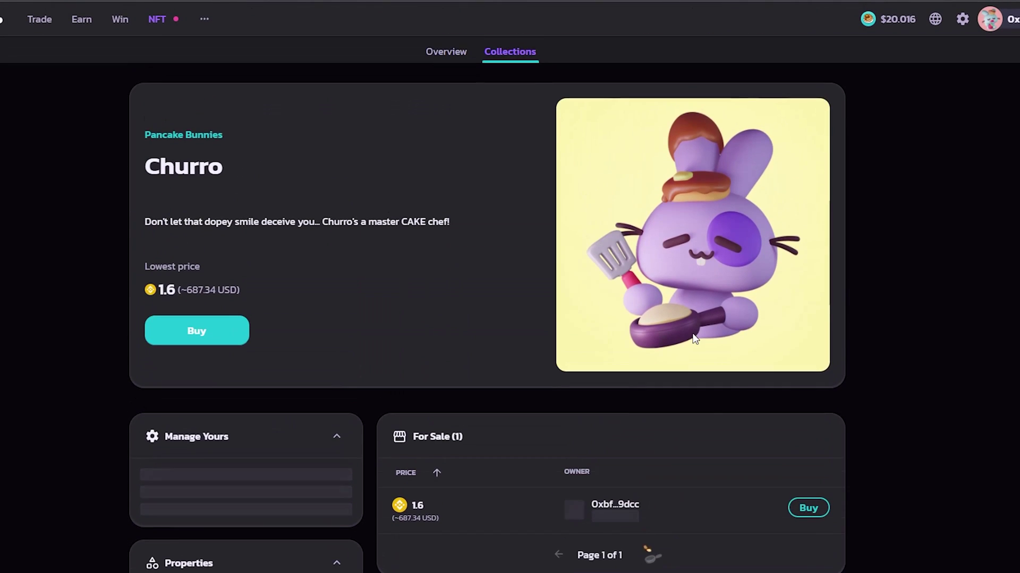
pyautogui.scroll(-5, 747, 334)
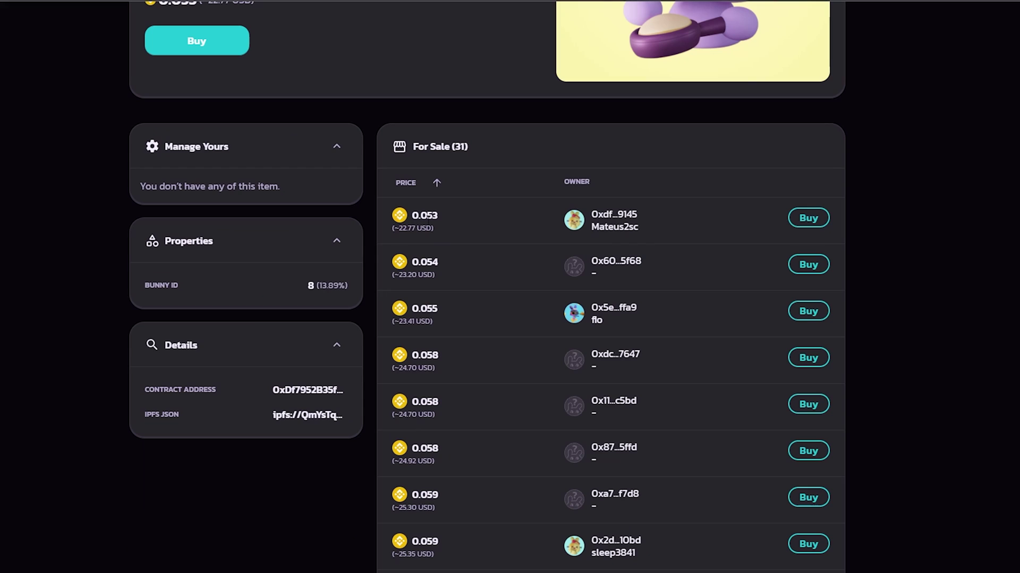
pyautogui.click(807, 219)
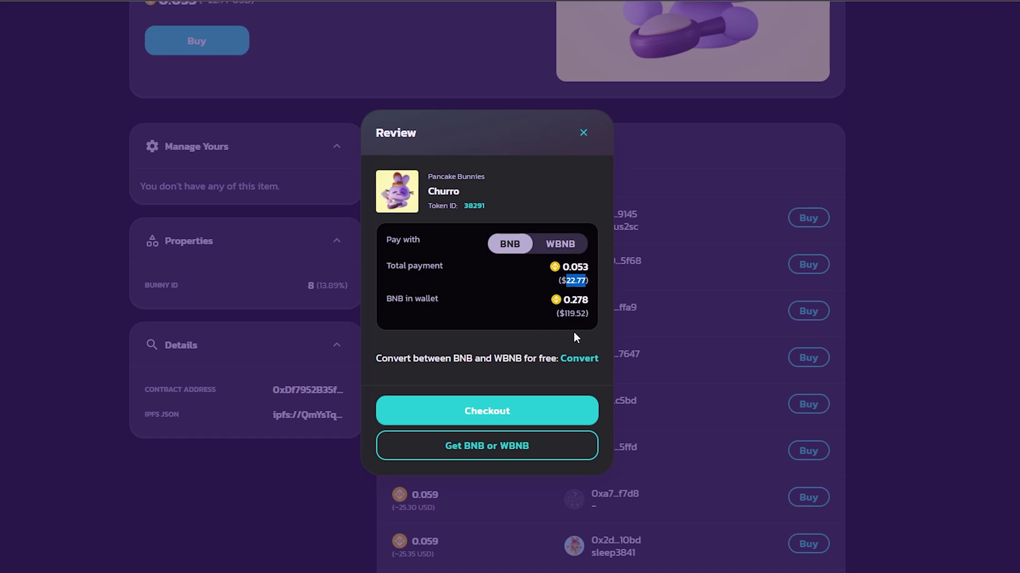
pyautogui.click(494, 414)
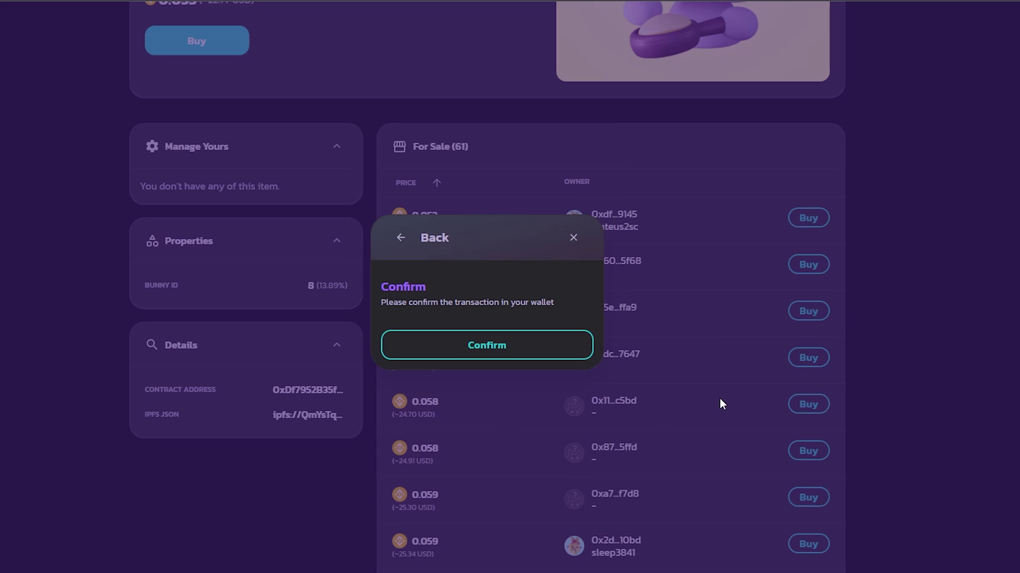
pyautogui.click(487, 346)
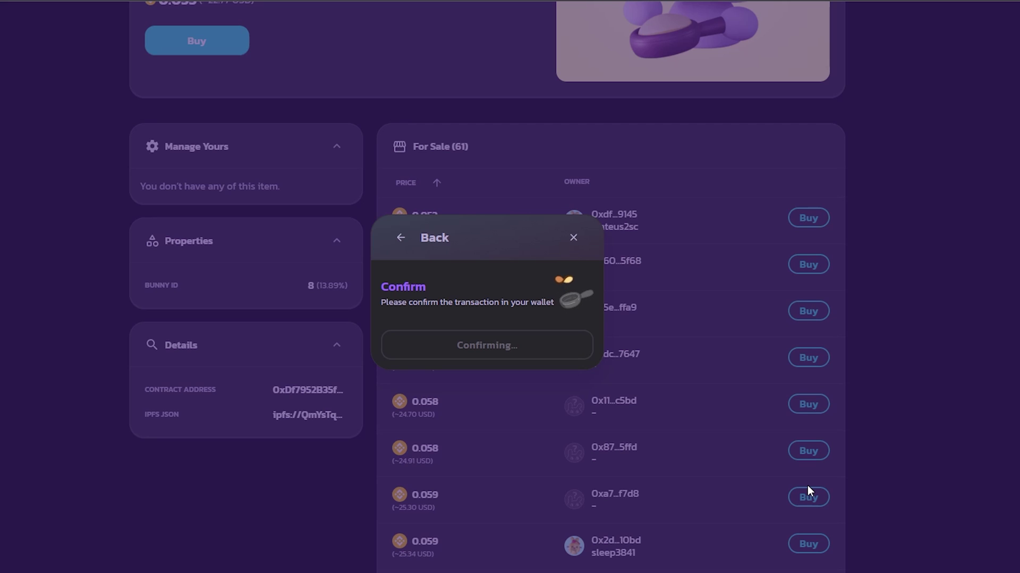
pyautogui.click(573, 237)
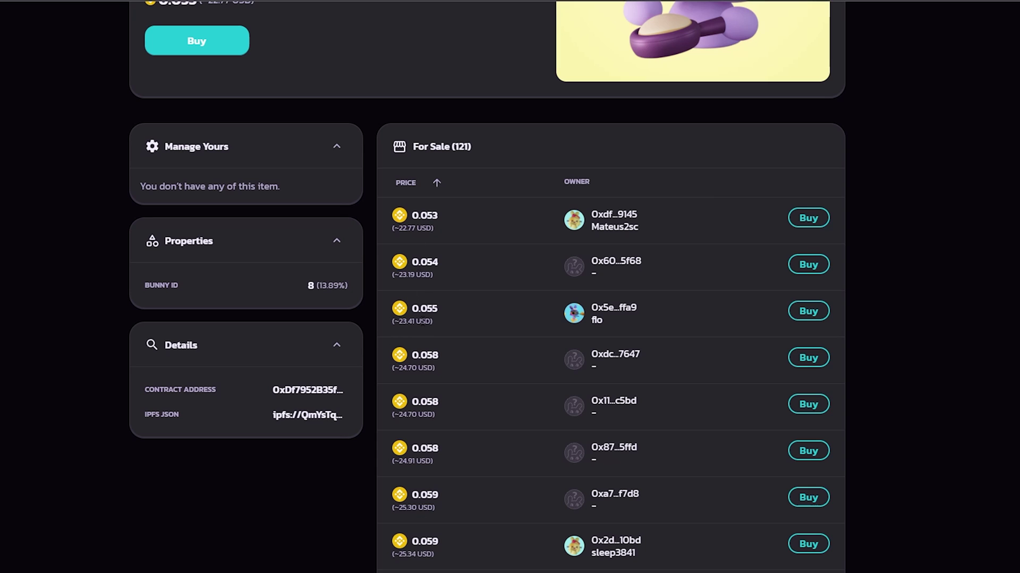
pyautogui.click(808, 265)
pyautogui.click(484, 417)
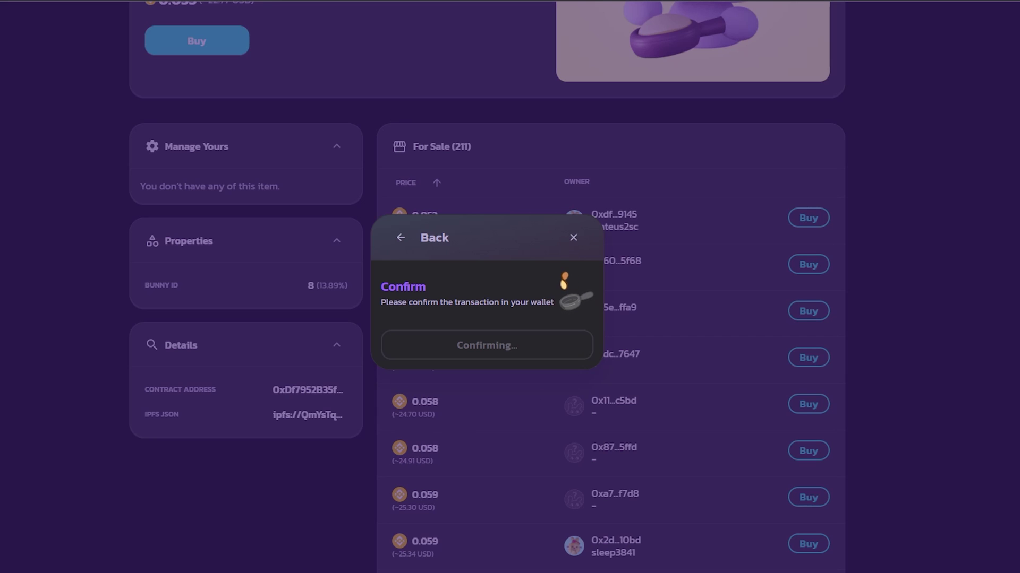
pyautogui.hotkey('ctrl', 't')
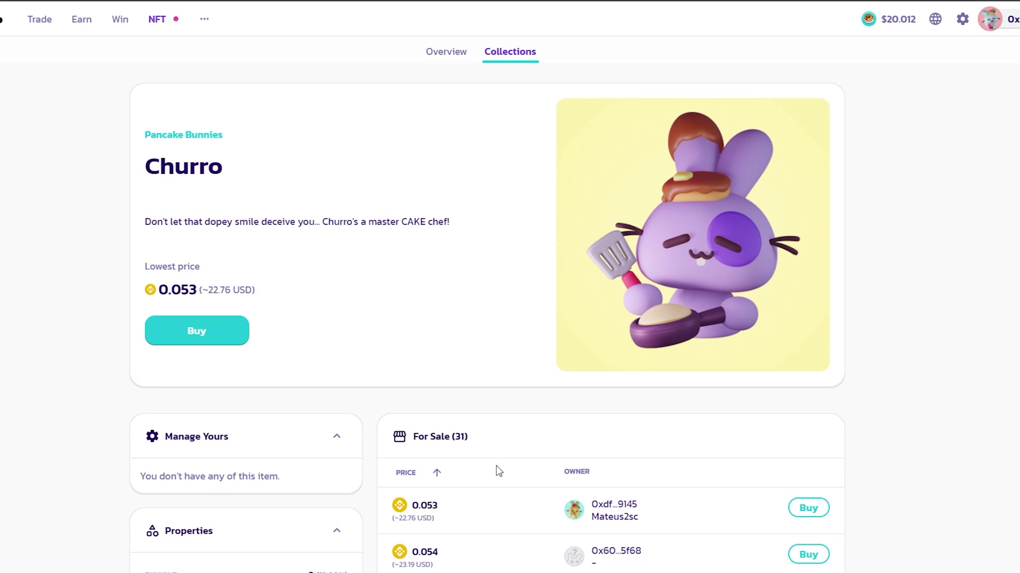
# Buy the cheapest Churro listing at 0.053 BNB, approving the transaction in the wallet
pyautogui.click(818, 511)
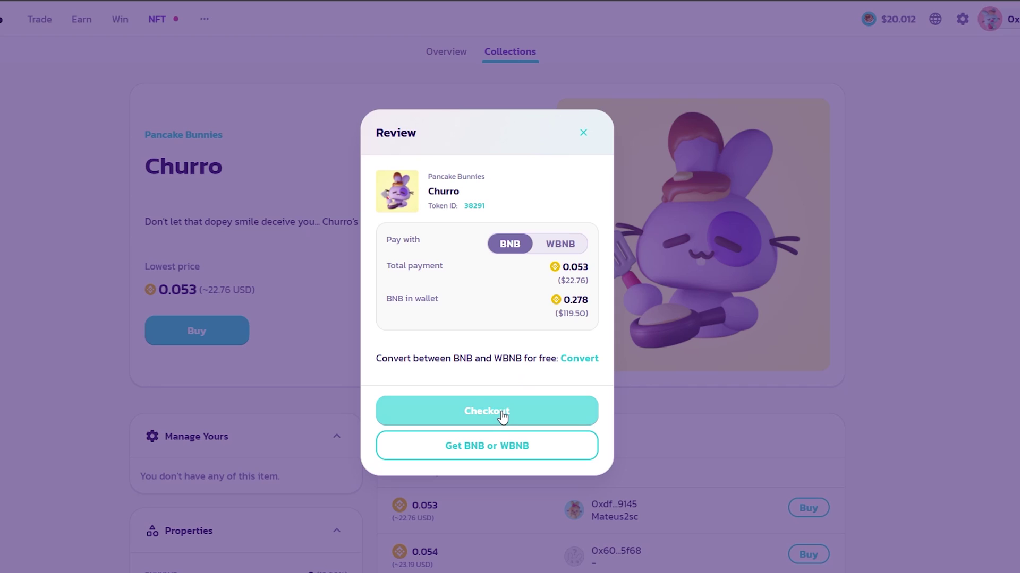
pyautogui.click(502, 417)
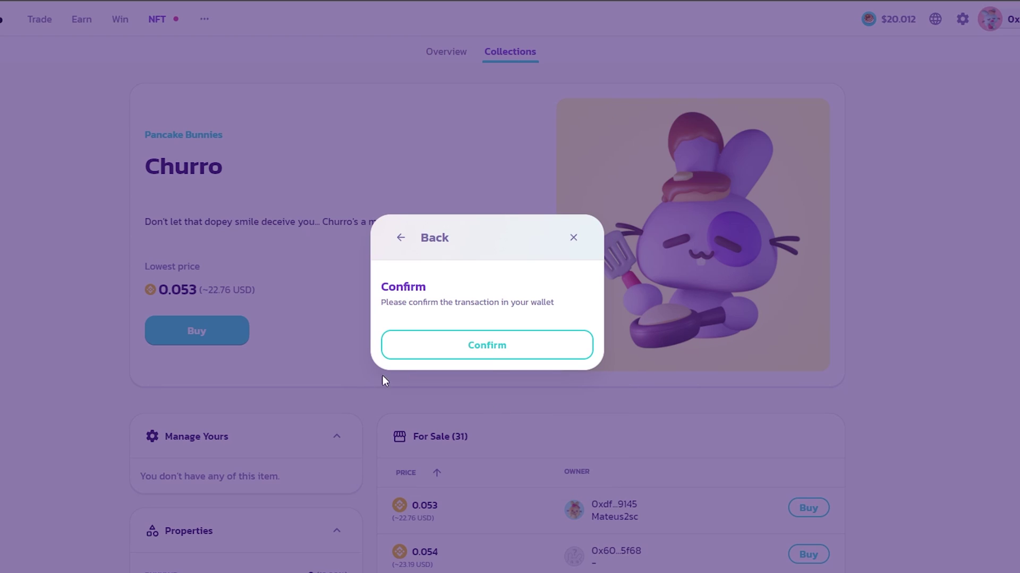
pyautogui.click(502, 350)
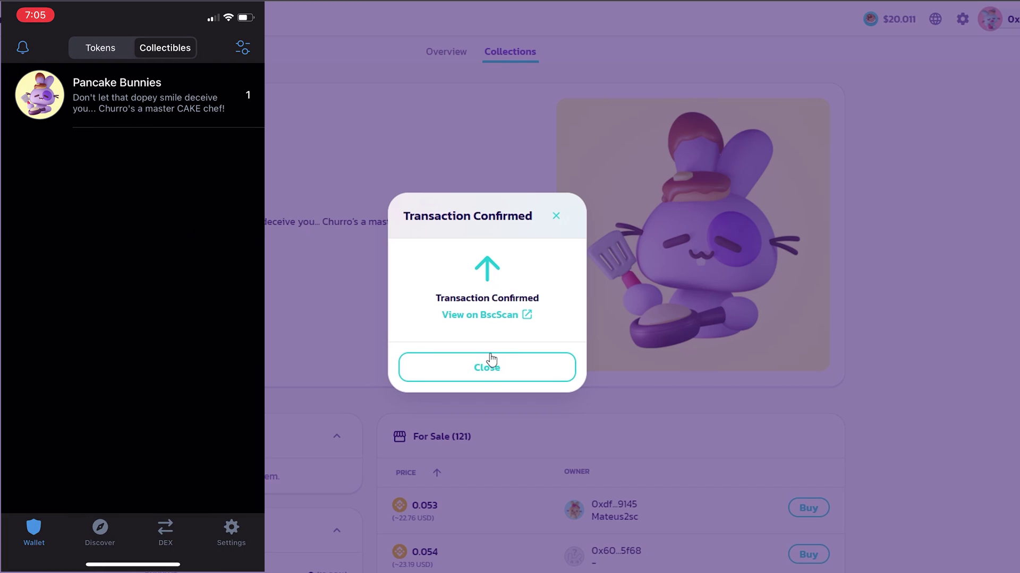
pyautogui.click(484, 374)
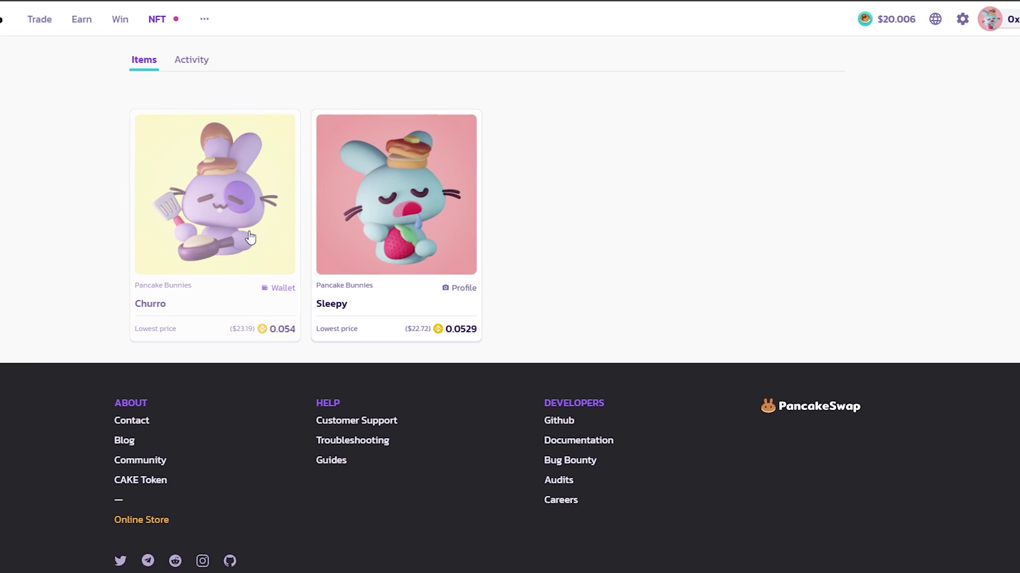
# Confirm Trust Wallet's Pancake Bunnies collection holds Churro, then bring up Churro's sell and transfer options
pyautogui.click(236, 227)
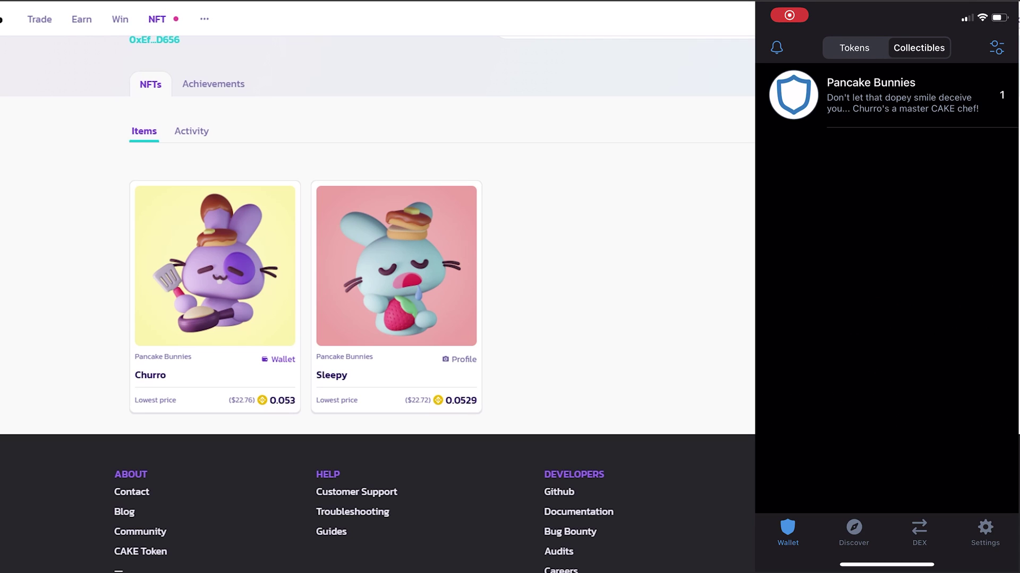
pyautogui.click(898, 96)
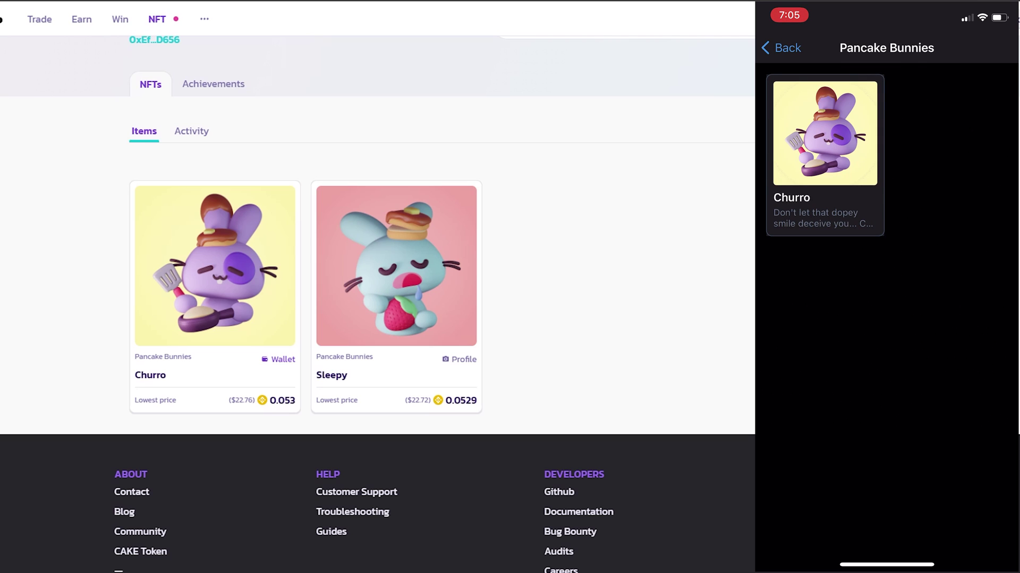
pyautogui.click(781, 47)
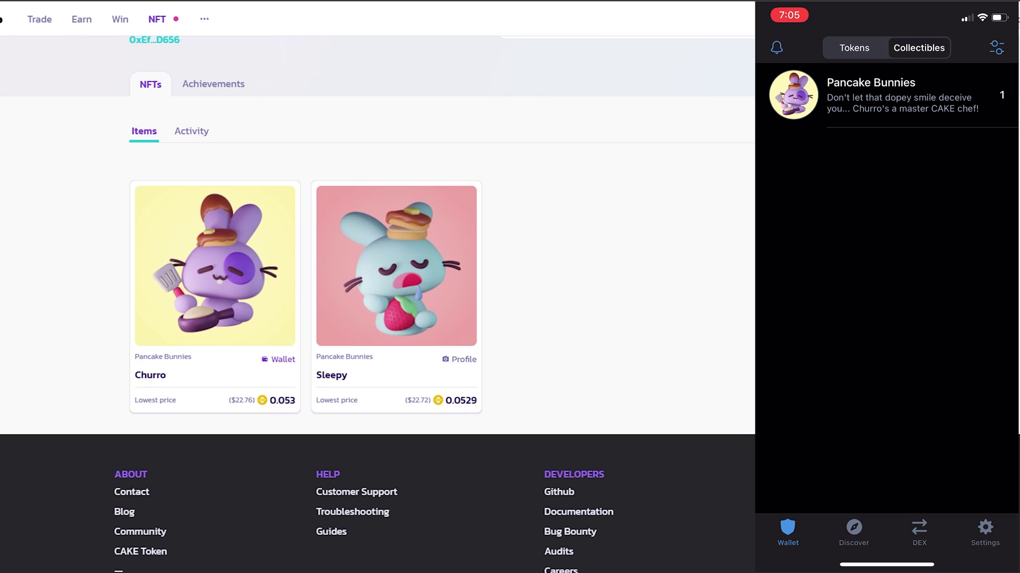
pyautogui.click(898, 95)
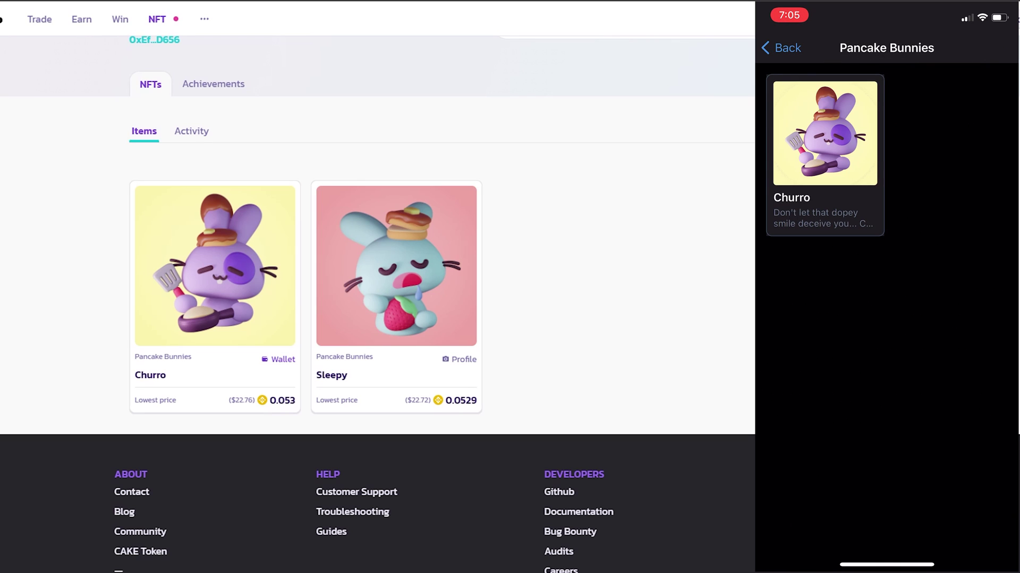
pyautogui.click(781, 48)
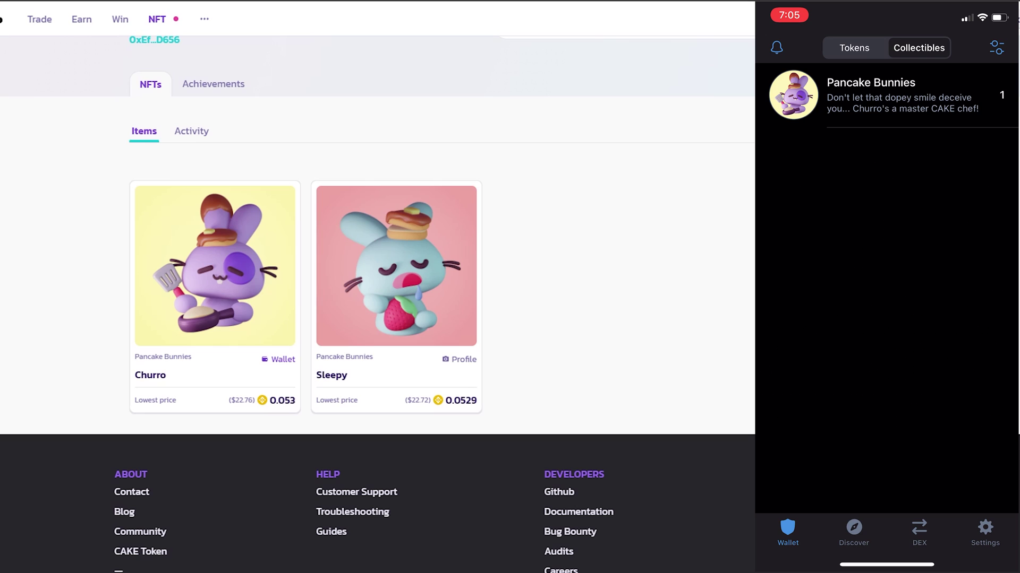
pyautogui.click(240, 262)
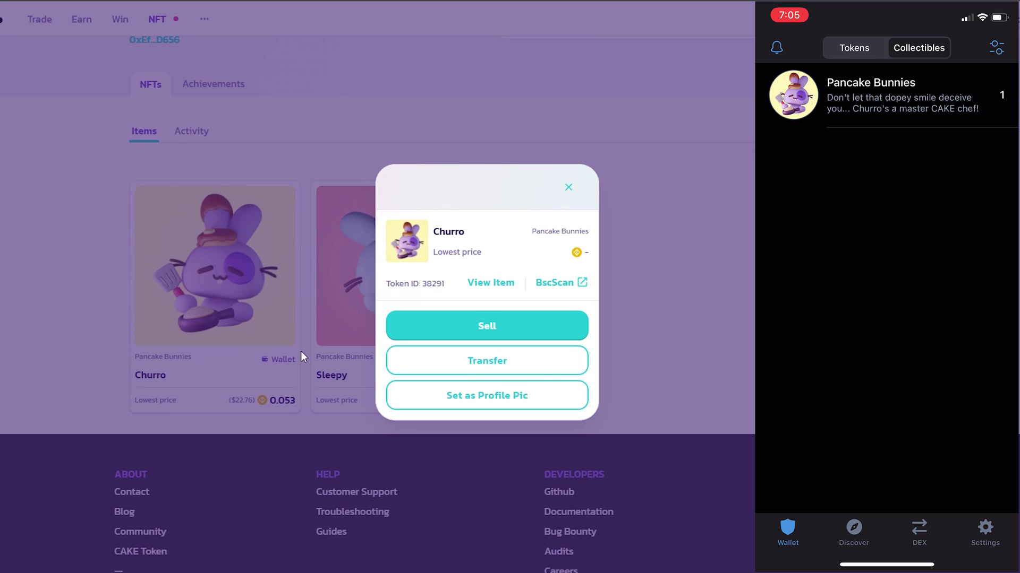
# List the Churro bunny for sale at 0.056 WBNB and enable the listing
pyautogui.click(485, 335)
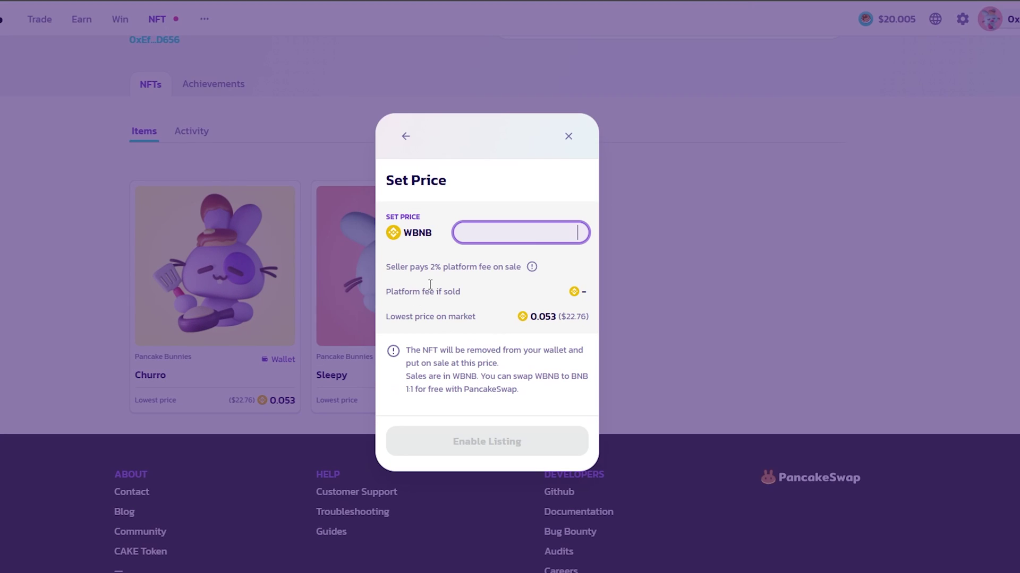
pyautogui.write('0.053')
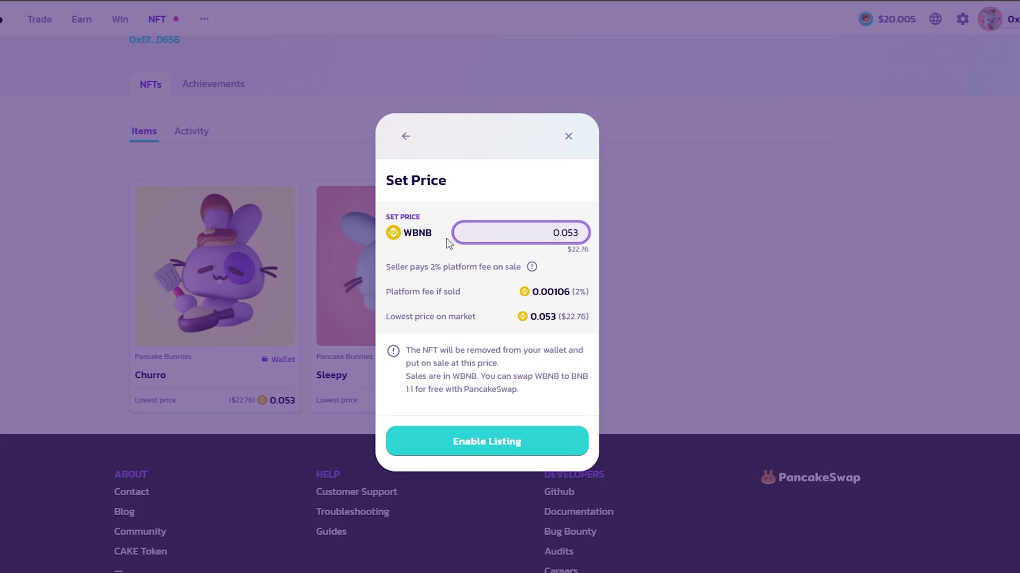
pyautogui.press('BackSpace')
pyautogui.write('5')
pyautogui.press('BackSpace')
pyautogui.write('6')
pyautogui.click(463, 445)
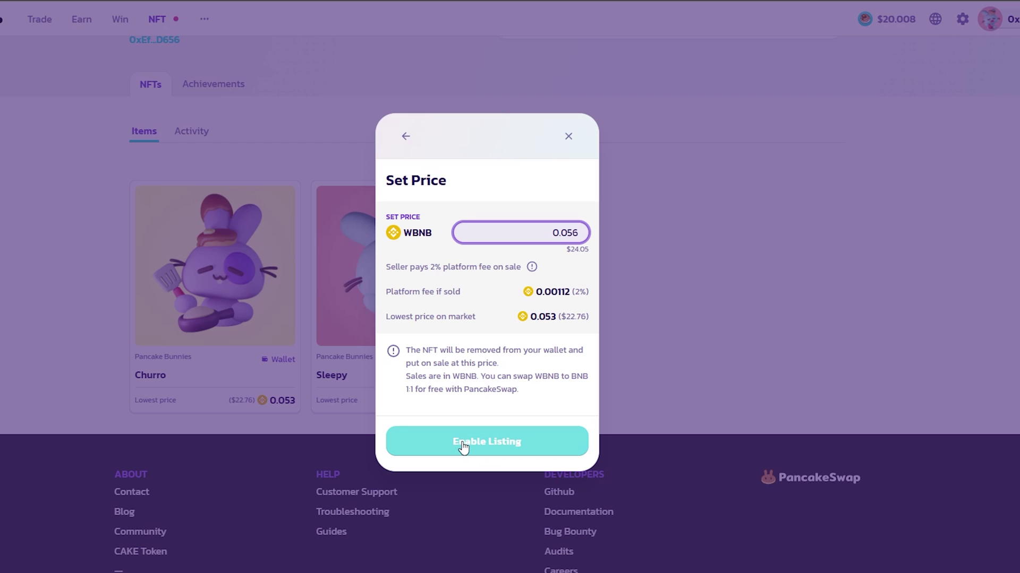
pyautogui.click(462, 443)
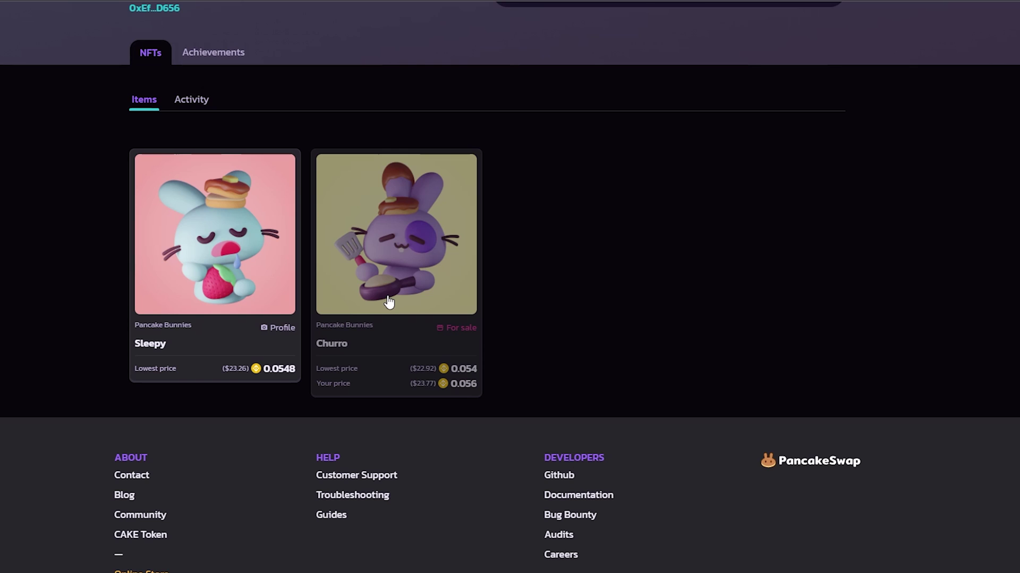
# Lower the listed Churro's asking price to 0.055 WBNB and confirm the change
pyautogui.click(387, 295)
pyautogui.click(478, 349)
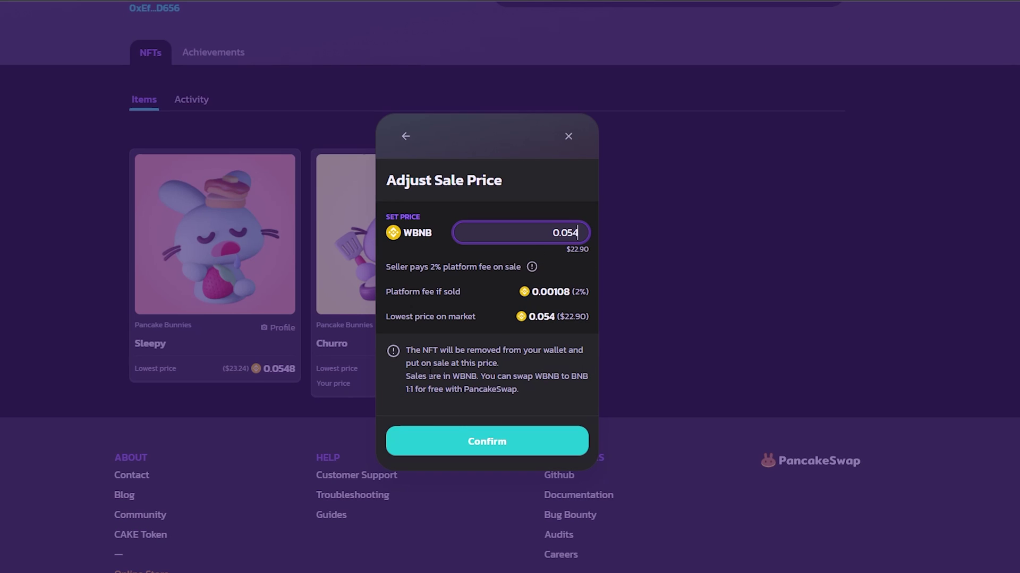
pyautogui.press('BackSpace')
pyautogui.write('5')
pyautogui.click(432, 441)
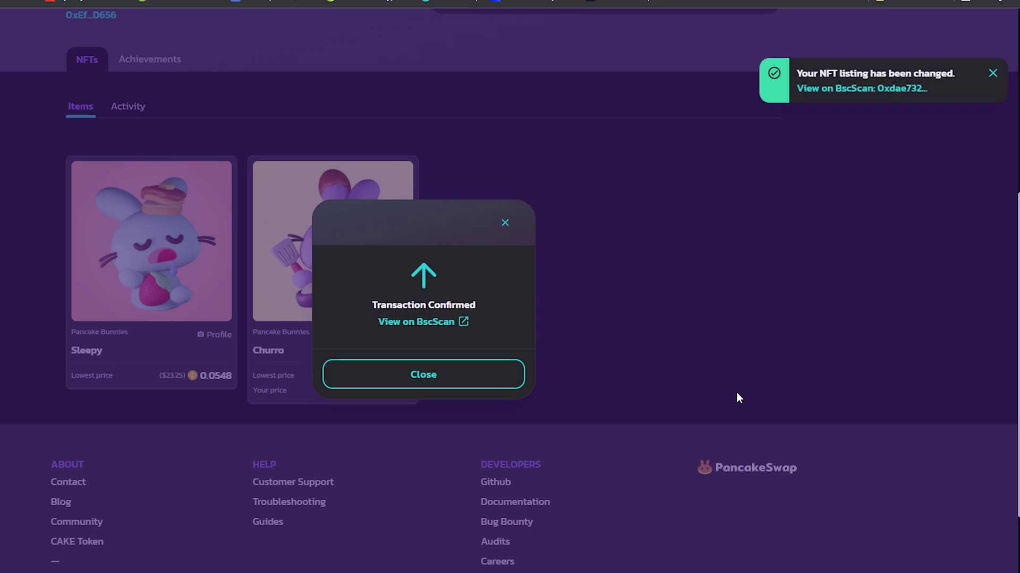
pyautogui.click(423, 373)
pyautogui.click(128, 102)
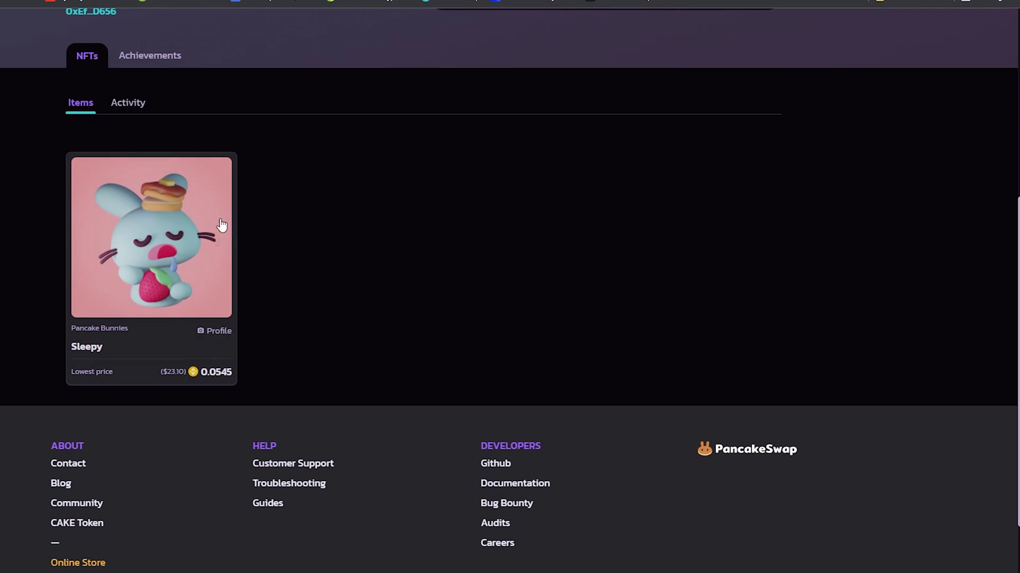